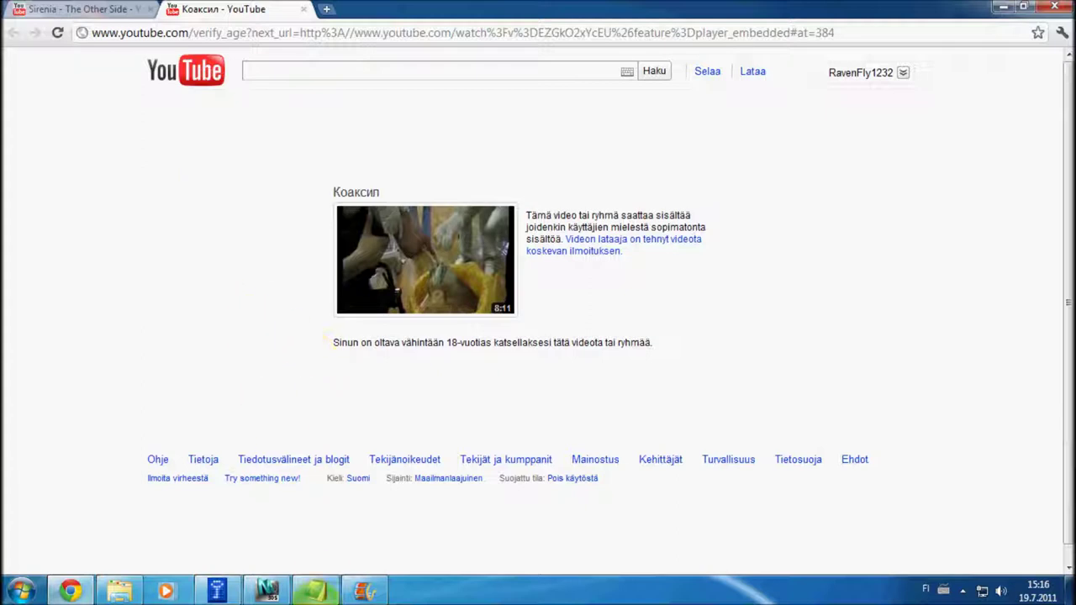
Step: Delete all the old iframe code from the qwerty Notepad file and move its window aside
{"action": "left_click", "coordinate": [316, 591]}
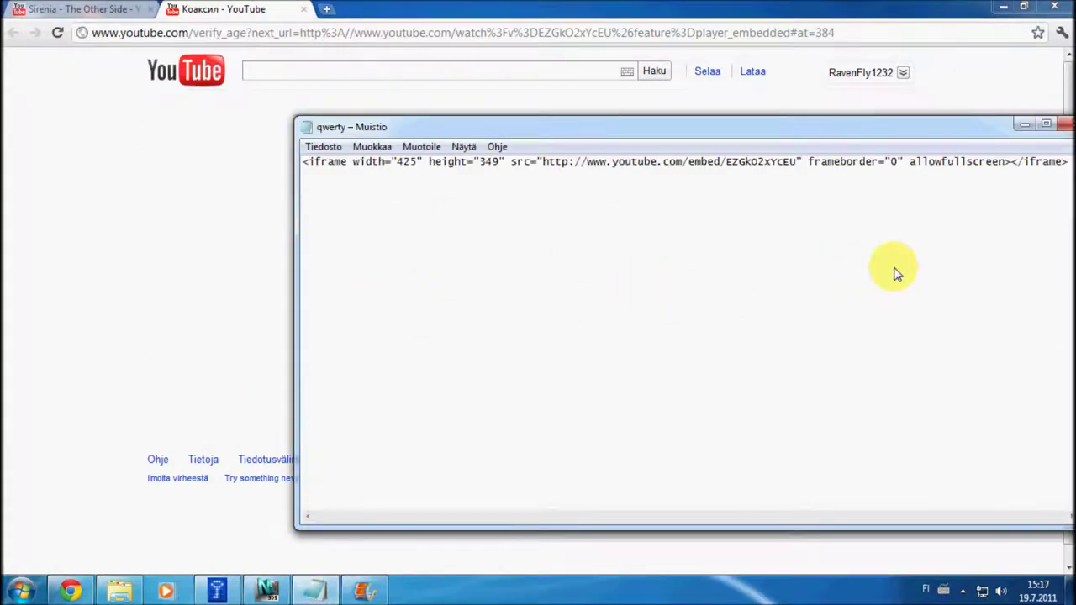
{"action": "key", "text": "ctrl+a"}
{"action": "key", "text": "Delete"}
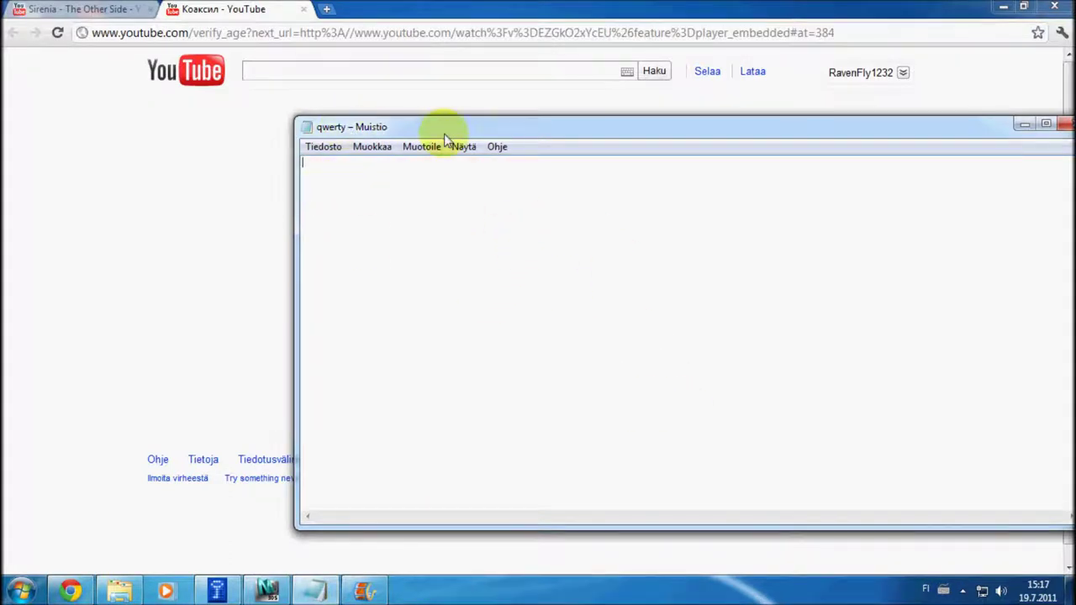
{"action": "mouse_move", "coordinate": [444, 133]}
{"action": "left_mouse_down"}
{"action": "mouse_move", "coordinate": [220, 80]}
{"action": "mouse_move", "coordinate": [354, 126]}
{"action": "left_mouse_up"}
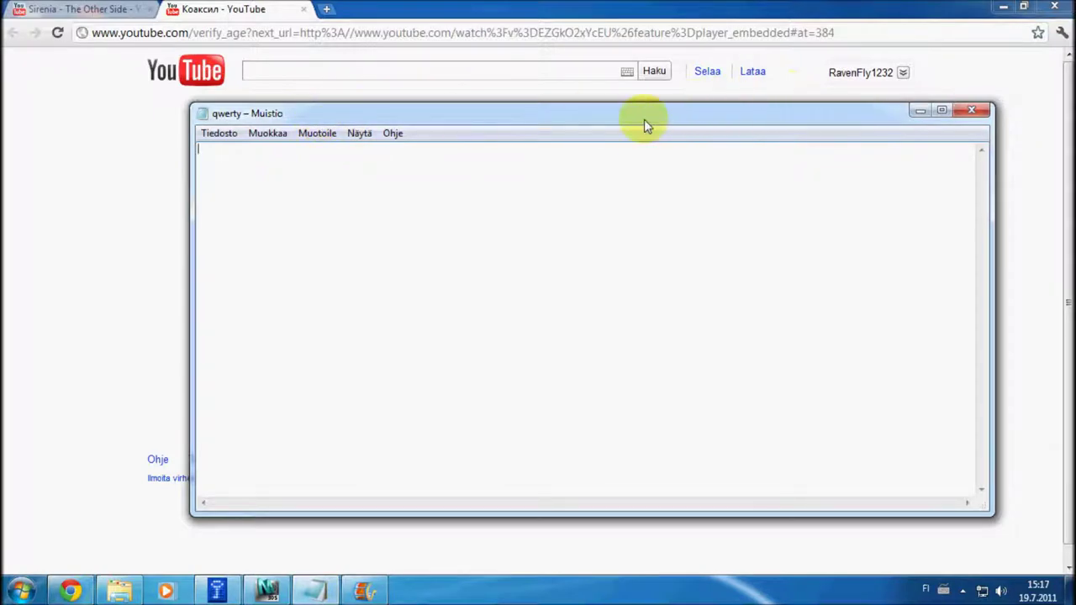
{"action": "left_click", "coordinate": [55, 147]}
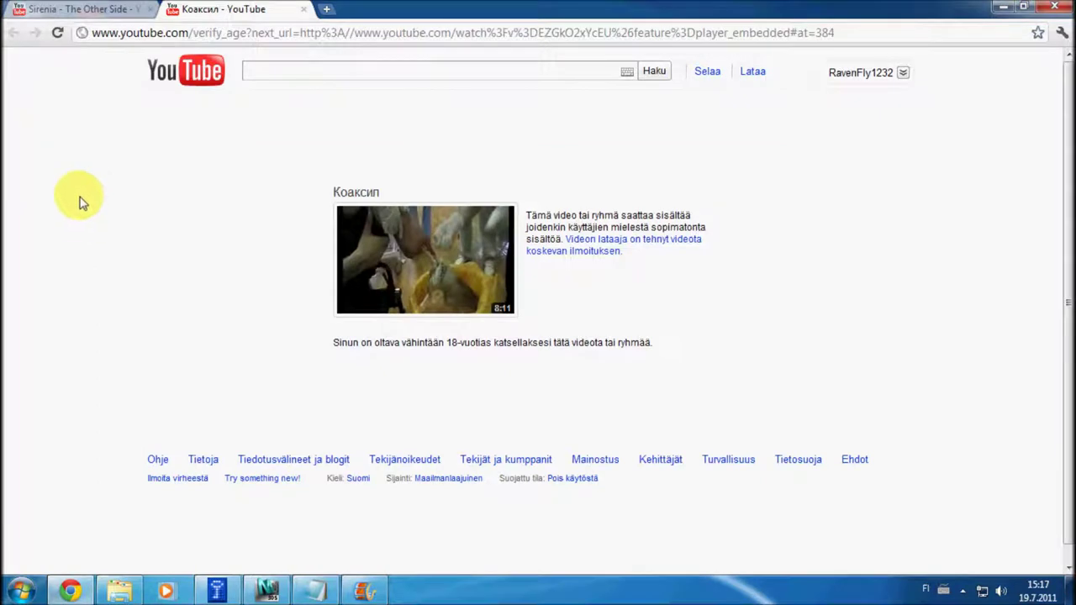
Step: Go back to the first Chrome tab, the Sirenia – The Other Side video page
{"action": "mouse_move", "coordinate": [246, 172]}
{"action": "left_mouse_down"}
{"action": "mouse_move", "coordinate": [634, 391]}
{"action": "mouse_move", "coordinate": [644, 332]}
{"action": "left_mouse_up"}
{"action": "mouse_move", "coordinate": [608, 368]}
{"action": "left_mouse_down"}
{"action": "mouse_move", "coordinate": [505, 351]}
{"action": "mouse_move", "coordinate": [520, 344]}
{"action": "left_mouse_up"}
{"action": "left_click", "coordinate": [566, 376]}
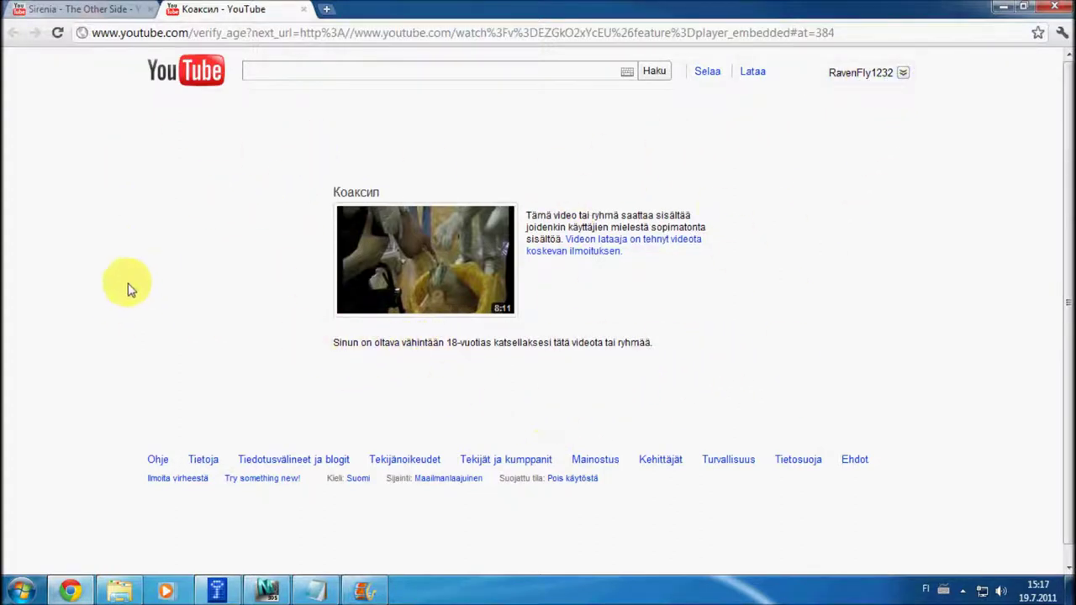
{"action": "left_click", "coordinate": [46, 10]}
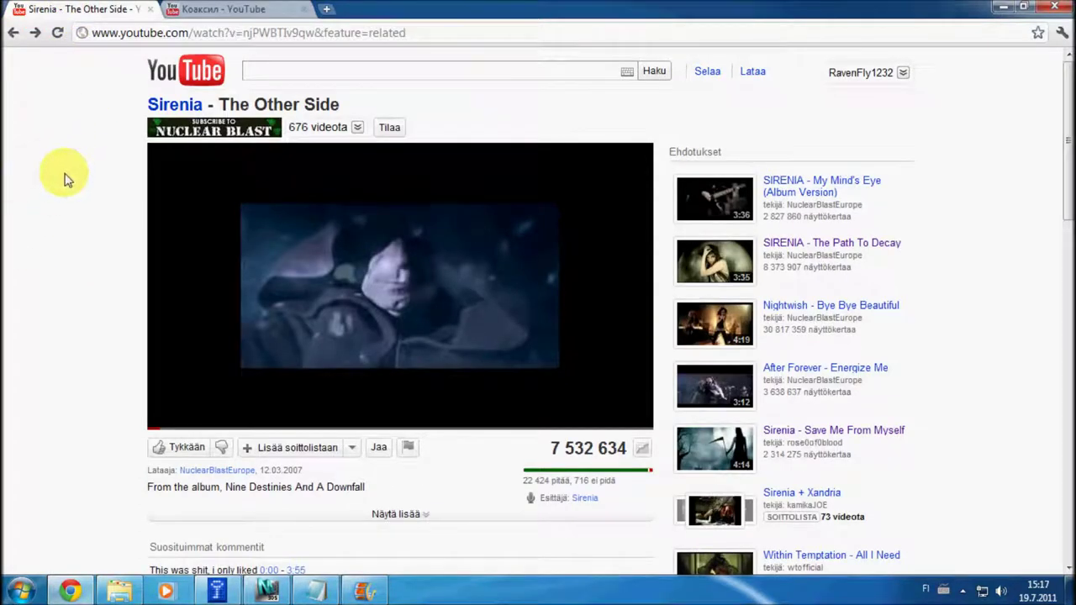
Step: Show the Sirenia video's 425×349 iframe embed code under Jaa > Upota
{"action": "scroll", "coordinate": [68, 177], "scroll_direction": "down", "scroll_amount": 1}
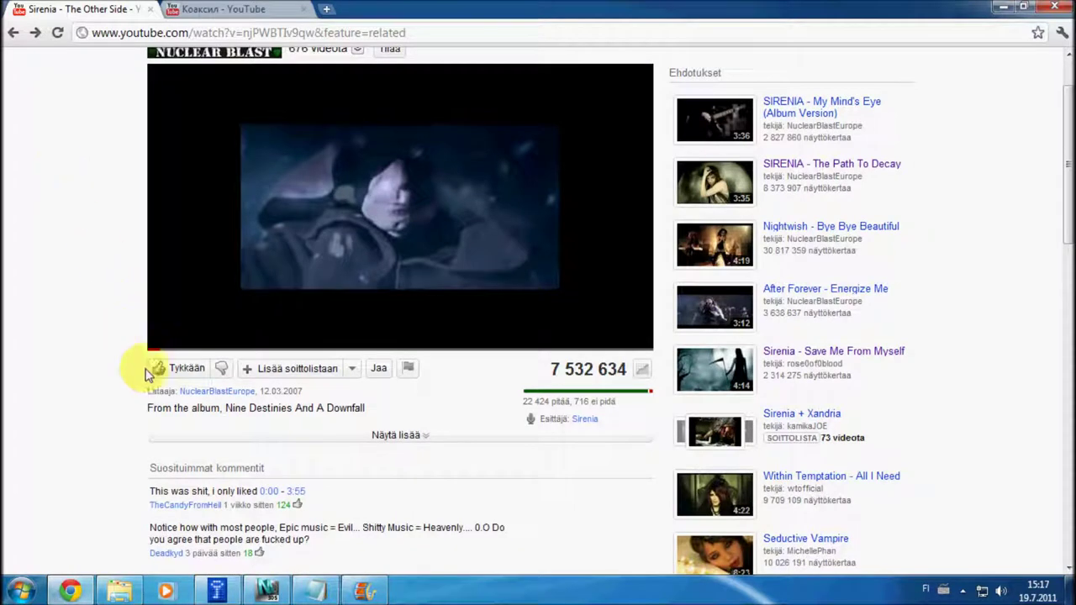
{"action": "left_click", "coordinate": [378, 370]}
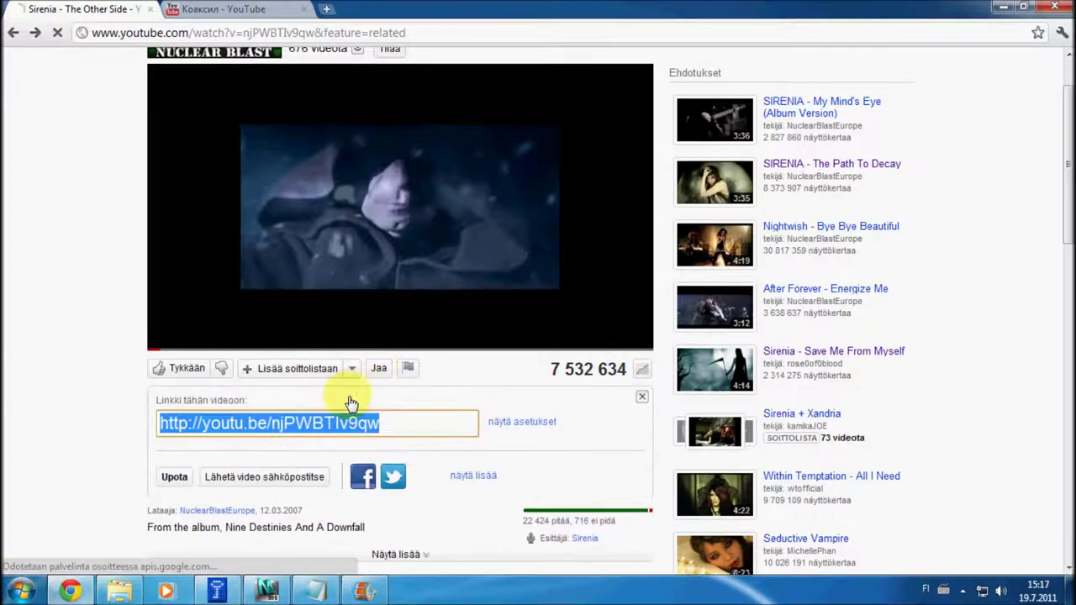
{"action": "scroll", "coordinate": [107, 432], "scroll_direction": "down", "scroll_amount": 1}
{"action": "left_click", "coordinate": [172, 400]}
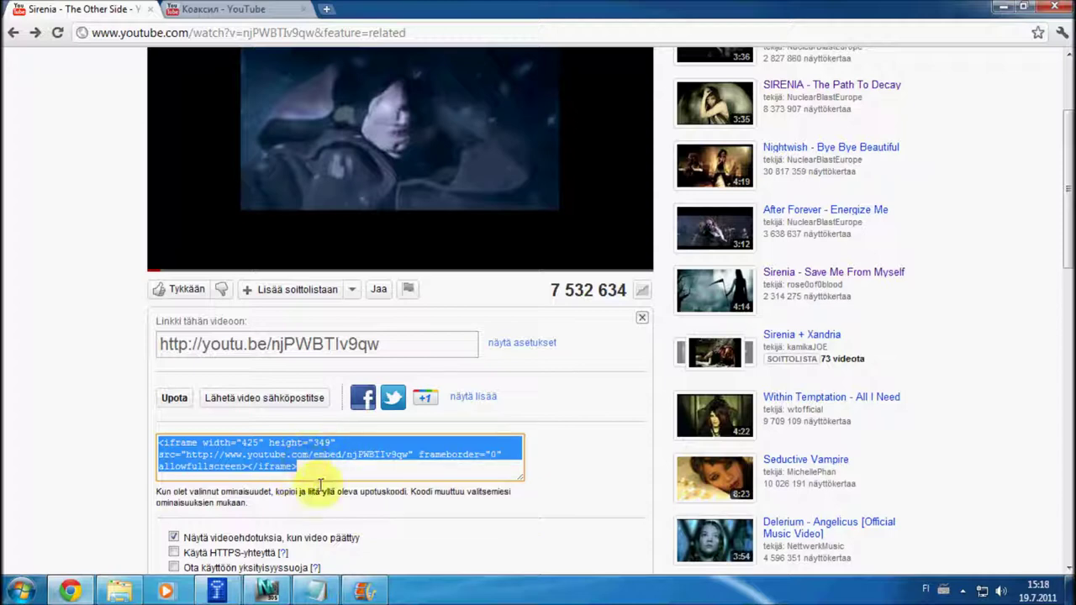
Step: Paste the Sirenia iframe embed code (embed/njPWBTIv9qw) into the empty qwerty Notepad file
{"action": "left_click", "coordinate": [318, 590]}
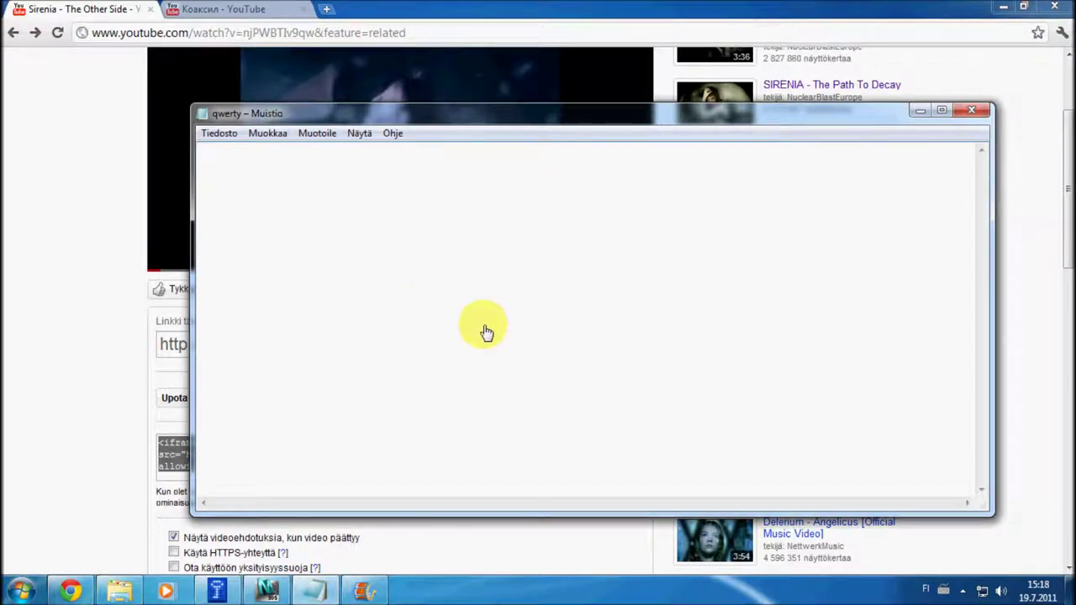
{"action": "mouse_move", "coordinate": [263, 119]}
{"action": "left_mouse_down"}
{"action": "mouse_move", "coordinate": [368, 124]}
{"action": "mouse_move", "coordinate": [244, 121]}
{"action": "left_mouse_up"}
{"action": "type", "text": "<iframe width=\"425\" height=\"349\" src=\"http://www.youtube.com/embed/njPWBTIv9qw\" frameborder=\"0\" allowfullscreen></iframe>"}
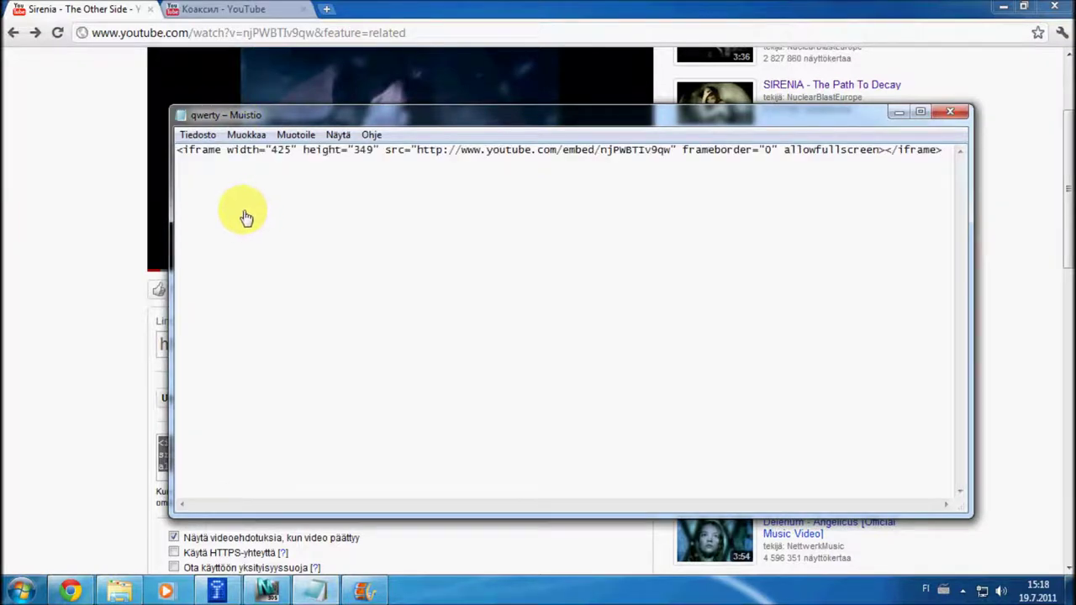
{"action": "mouse_move", "coordinate": [160, 193]}
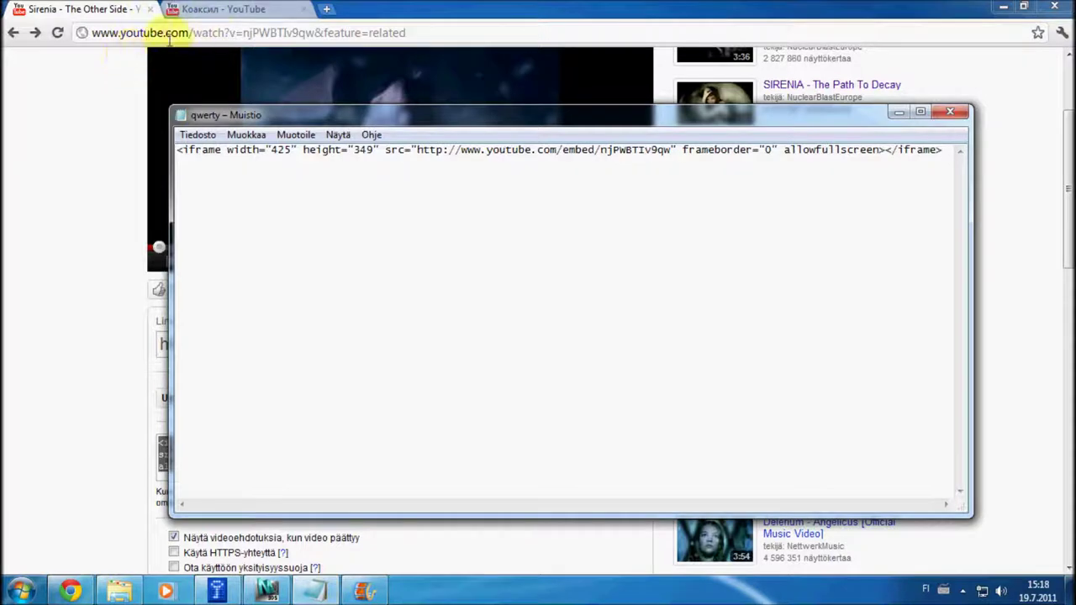
{"action": "left_click", "coordinate": [84, 118]}
Step: Examine the encoded parts of the Коаксил video's URL in the address bar
{"action": "left_click", "coordinate": [225, 11]}
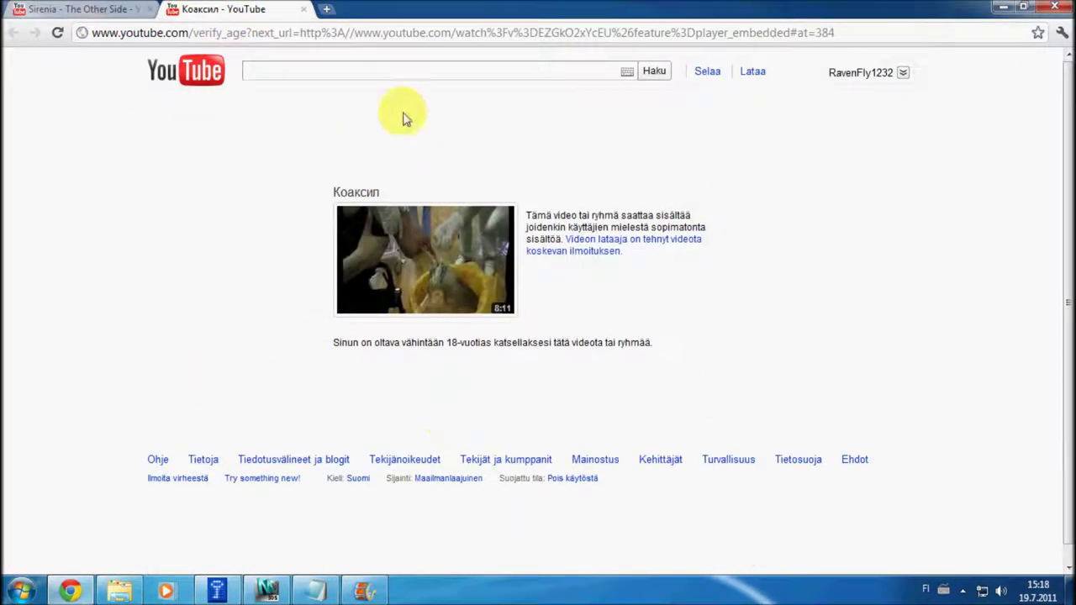
{"action": "left_click_drag", "start_coordinate": [301, 32], "coordinate": [367, 30]}
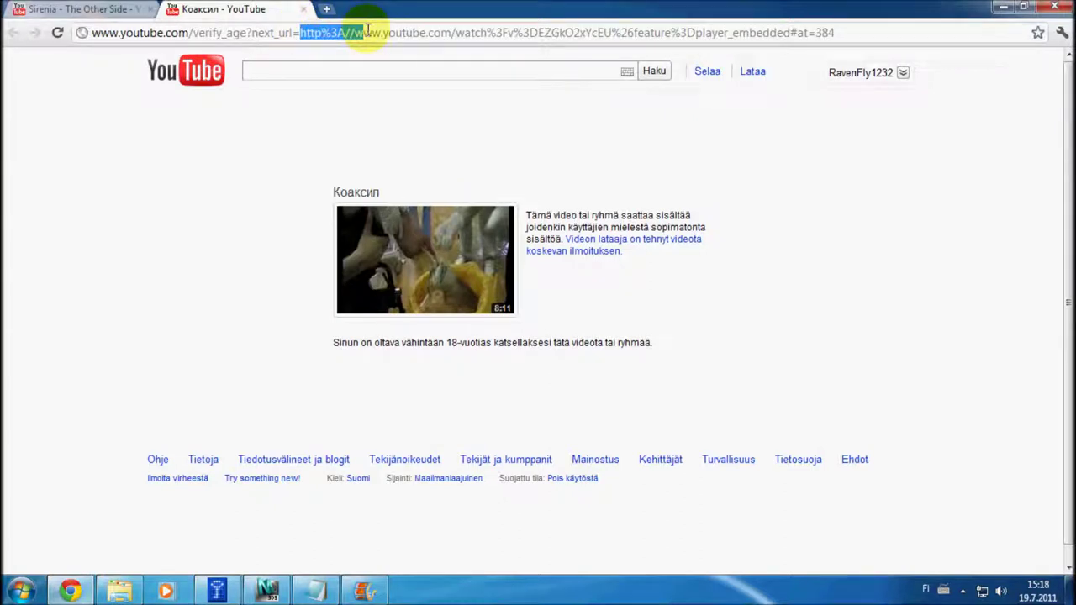
{"action": "left_click_drag", "start_coordinate": [367, 31], "coordinate": [413, 34]}
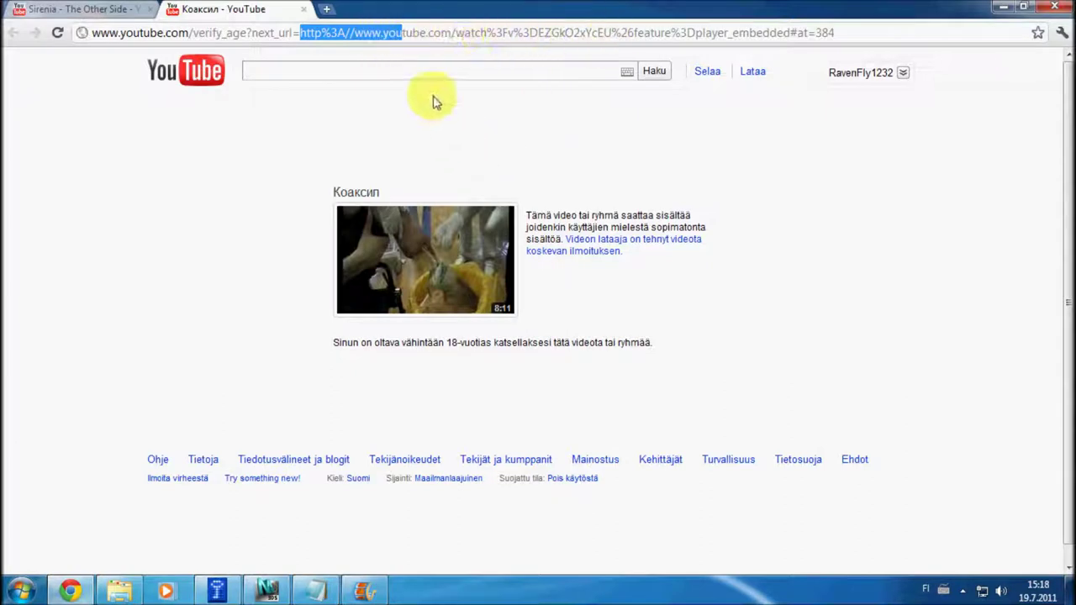
{"action": "left_click_drag", "start_coordinate": [392, 34], "coordinate": [383, 32]}
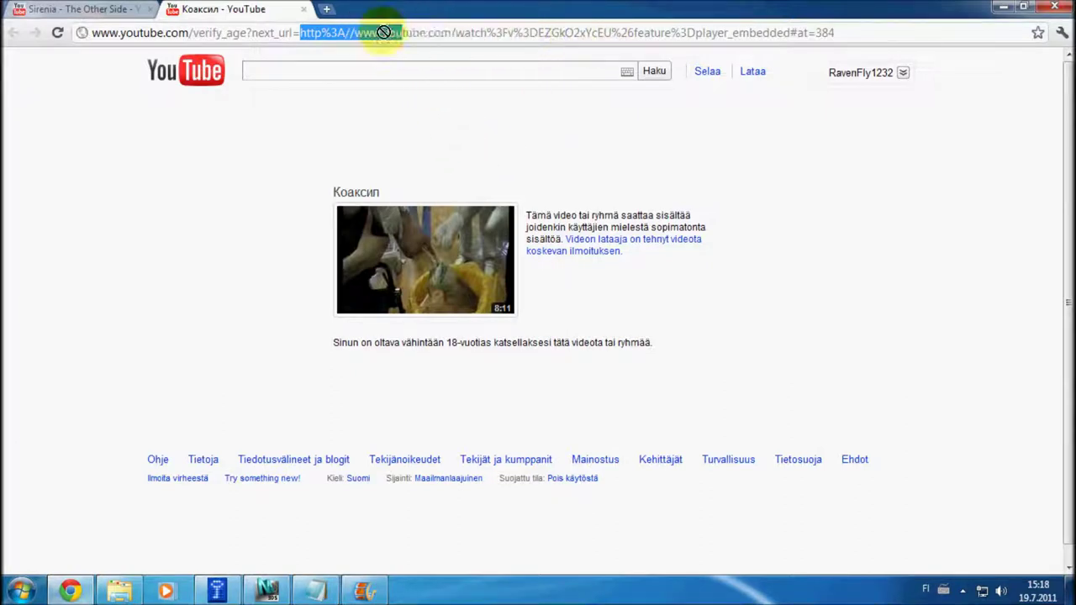
{"action": "left_click_drag", "start_coordinate": [455, 32], "coordinate": [824, 32]}
{"action": "left_click", "coordinate": [455, 32]}
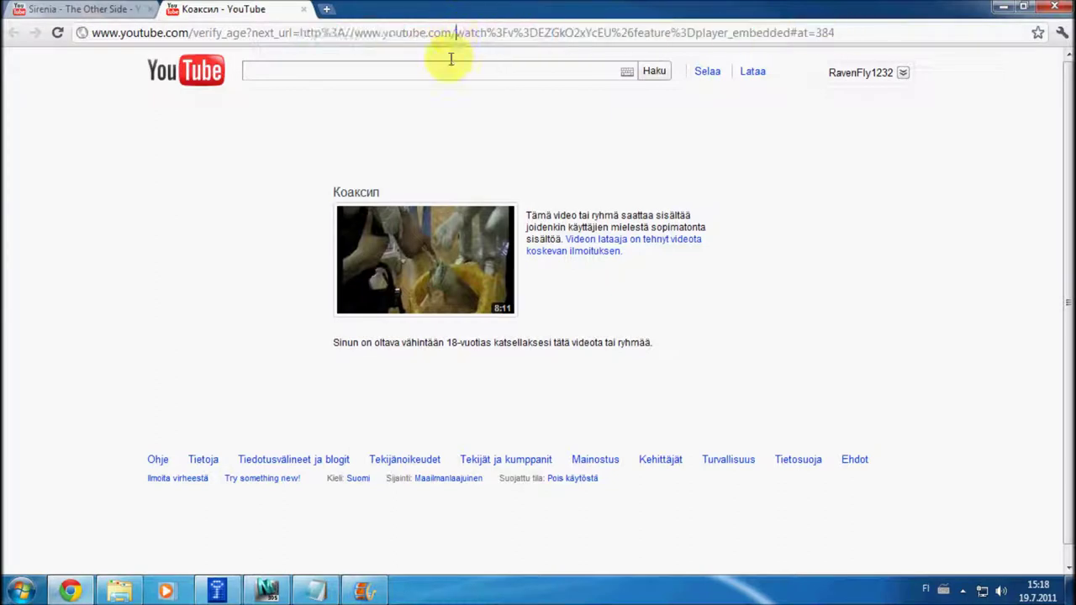
{"action": "left_click_drag", "start_coordinate": [455, 32], "coordinate": [610, 32]}
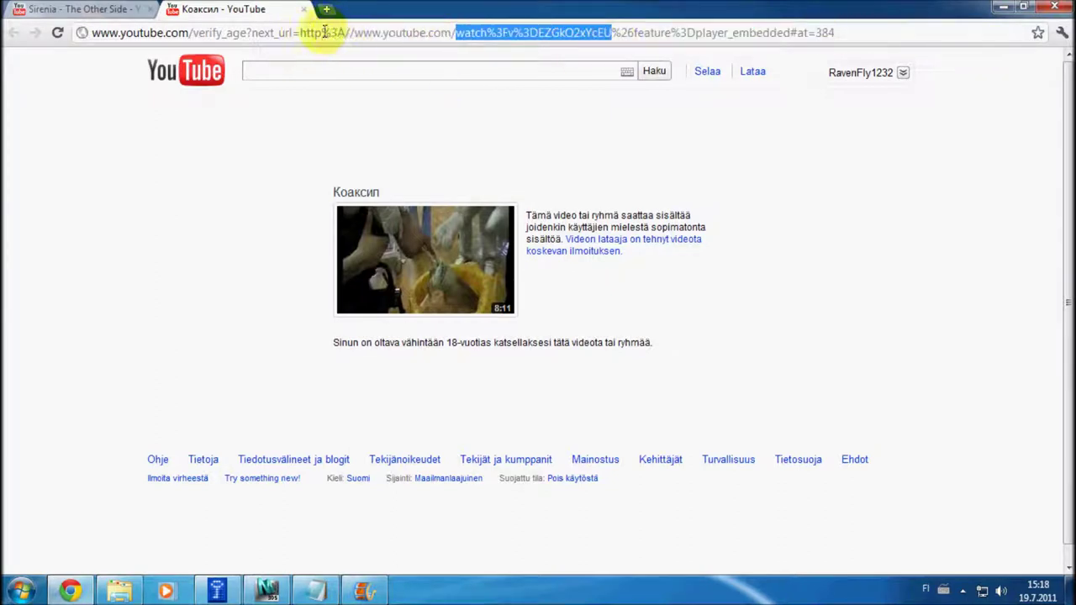
{"action": "left_click_drag", "start_coordinate": [323, 32], "coordinate": [348, 32]}
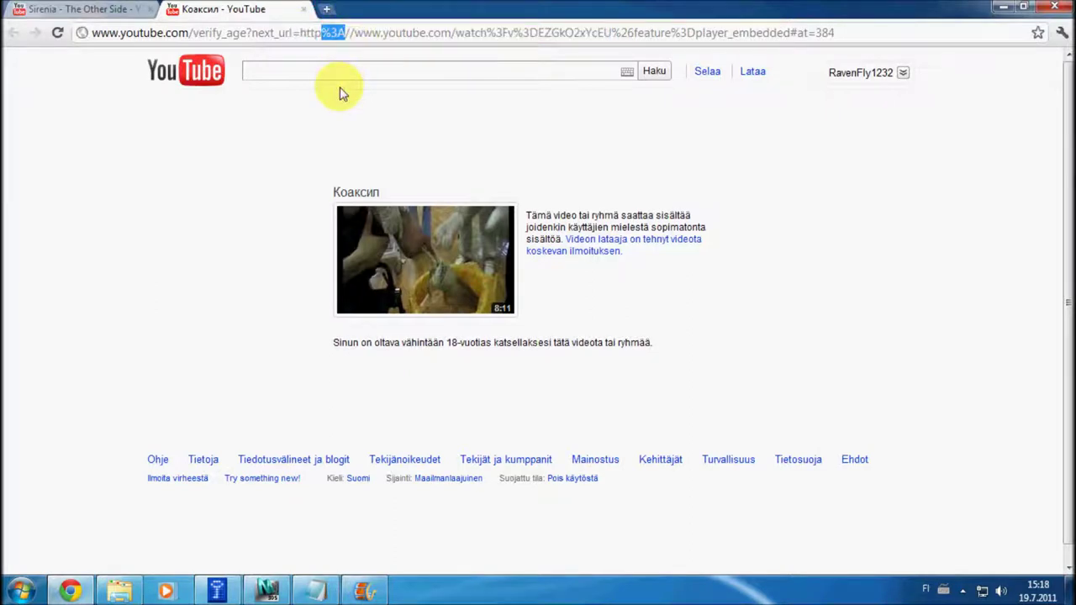
Step: Leave the address unchanged with %3A after http, and return to the Sirenia tab
{"action": "type", "text": ":"}
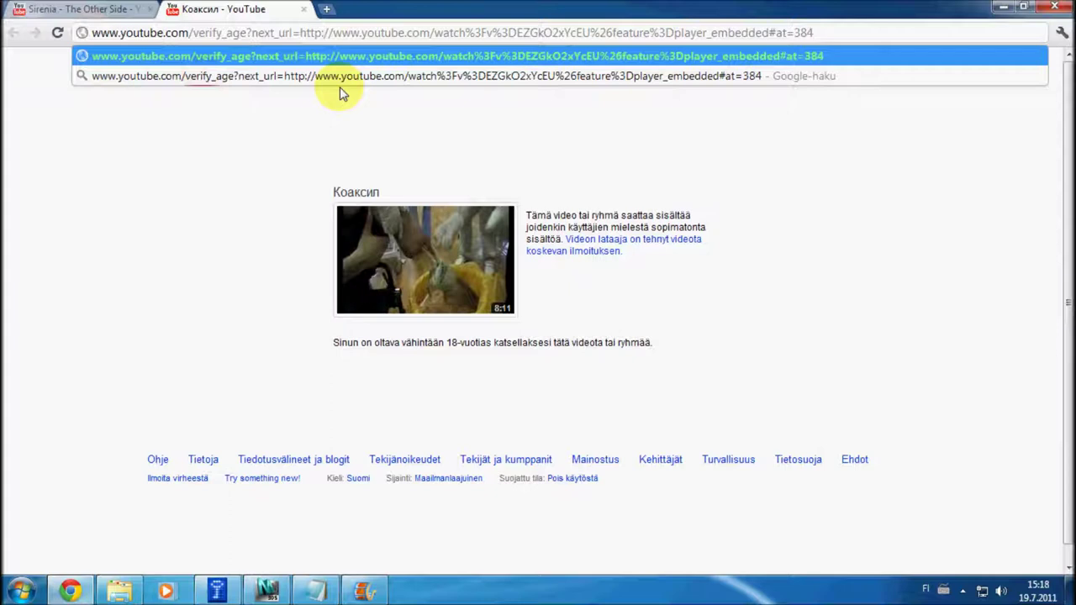
{"action": "type", "text": "%3A"}
{"action": "left_click", "coordinate": [227, 195]}
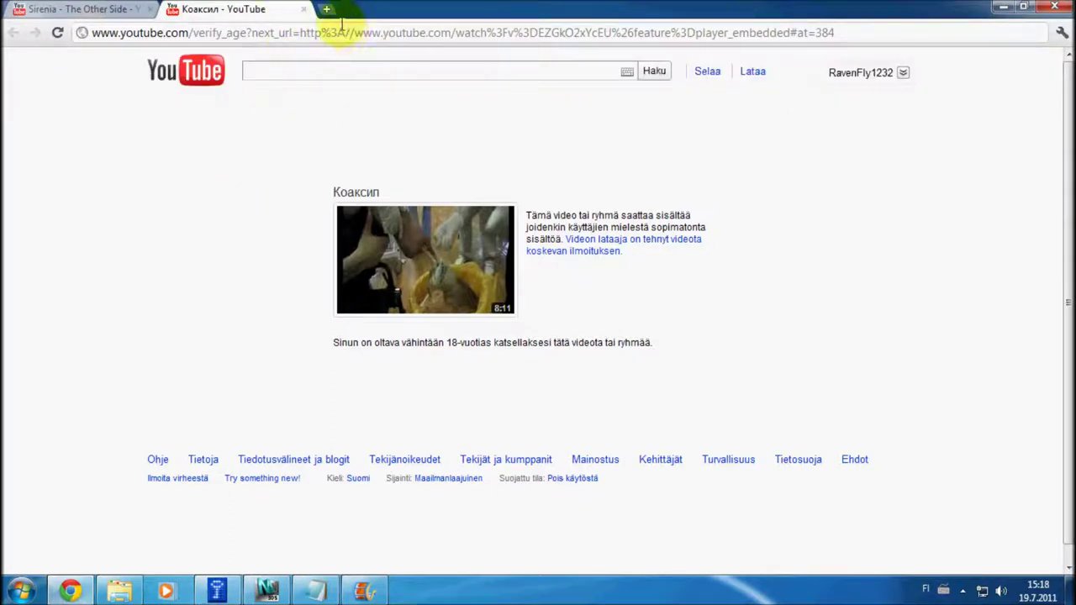
{"action": "left_click", "coordinate": [112, 9]}
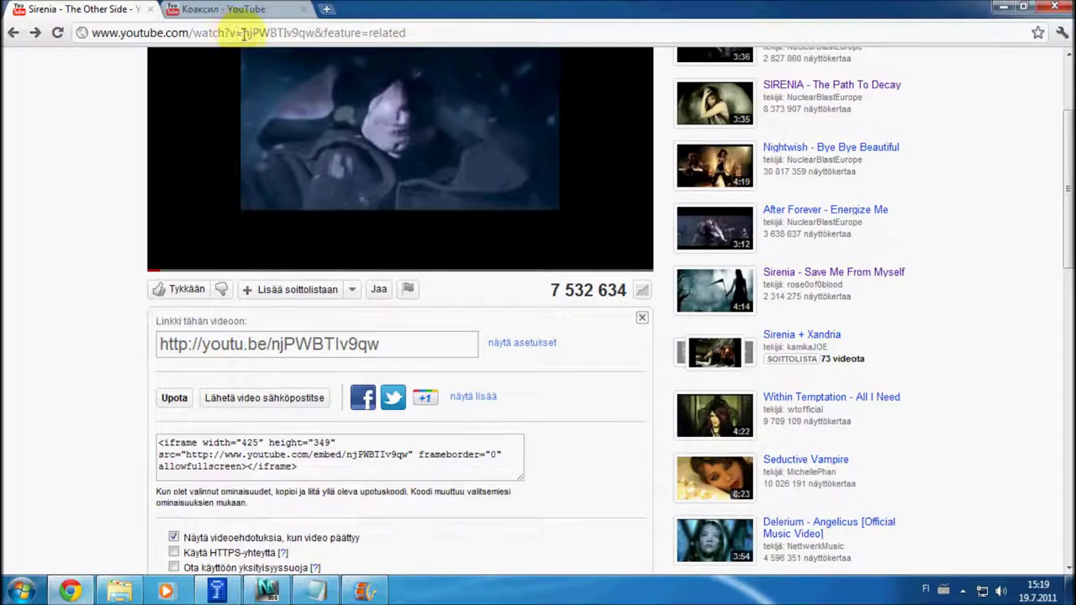
Step: Copy the restricted video ID EZGkO2xYcEU from the Коаксил tab's address
{"action": "left_click_drag", "start_coordinate": [243, 34], "coordinate": [312, 32]}
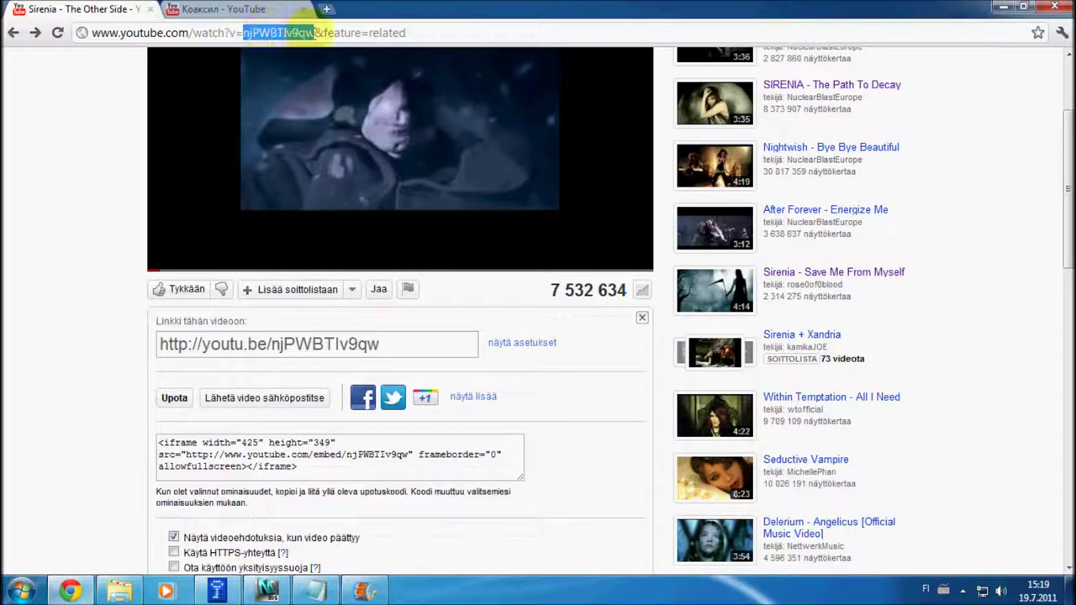
{"action": "left_click", "coordinate": [227, 7]}
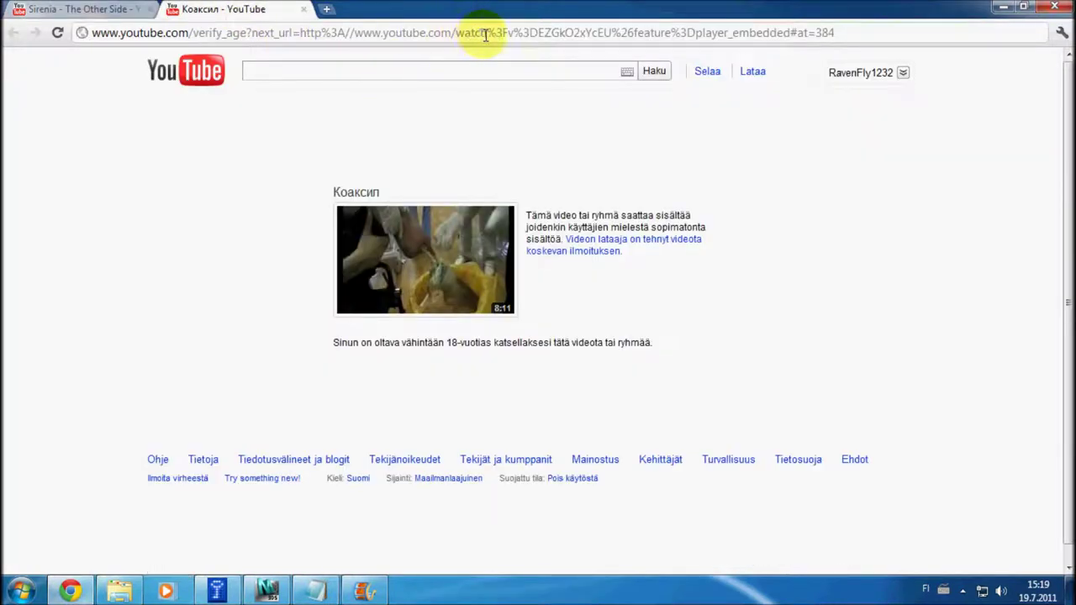
{"action": "left_click_drag", "start_coordinate": [485, 36], "coordinate": [502, 34]}
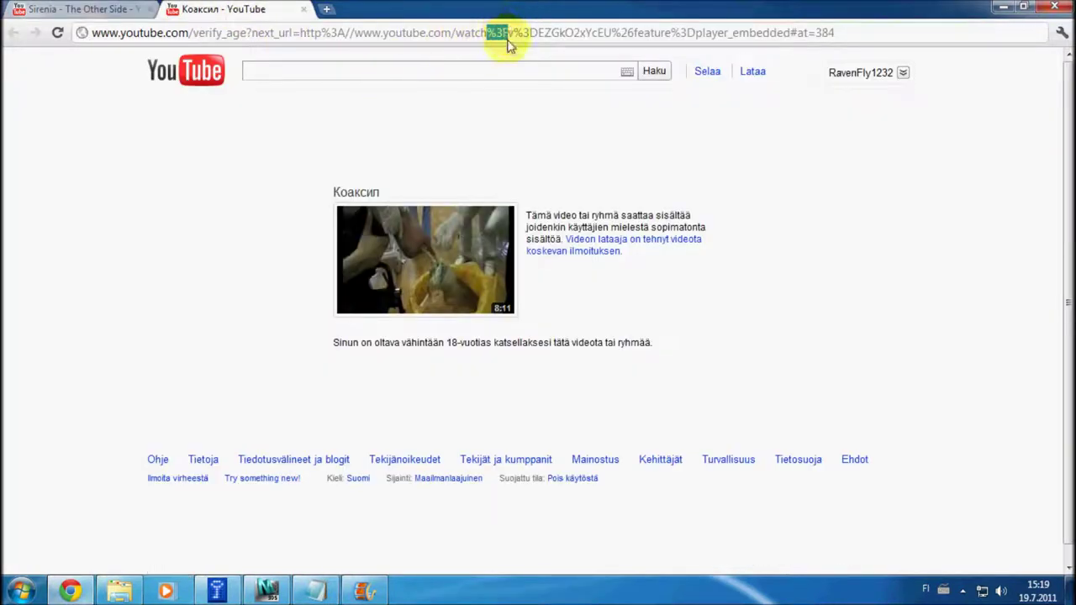
{"action": "left_click_drag", "start_coordinate": [511, 34], "coordinate": [538, 33]}
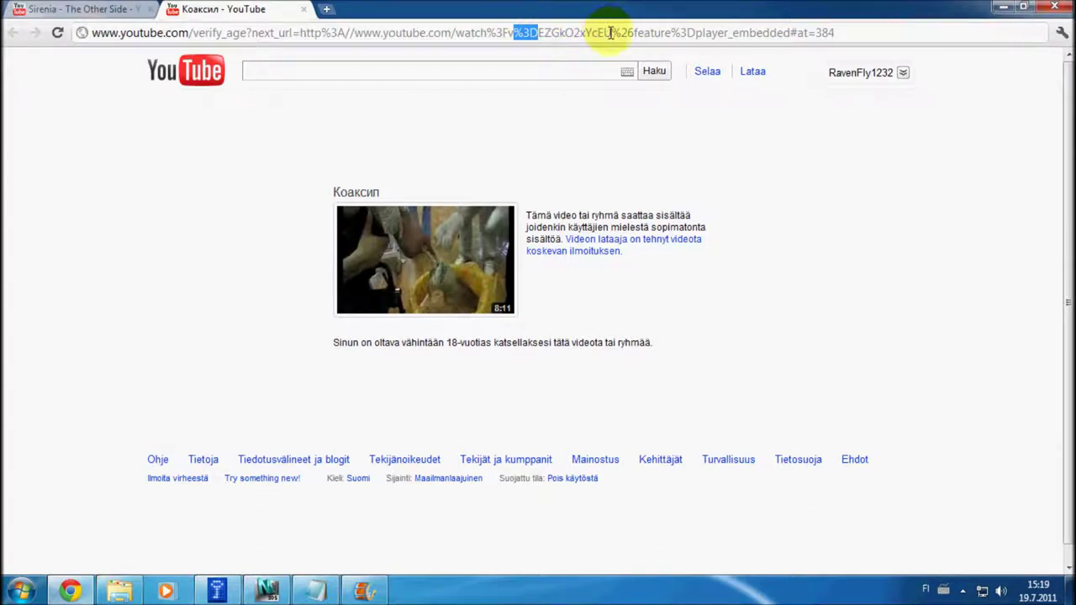
{"action": "left_click_drag", "start_coordinate": [613, 32], "coordinate": [539, 31]}
{"action": "key", "text": "ctrl+c"}
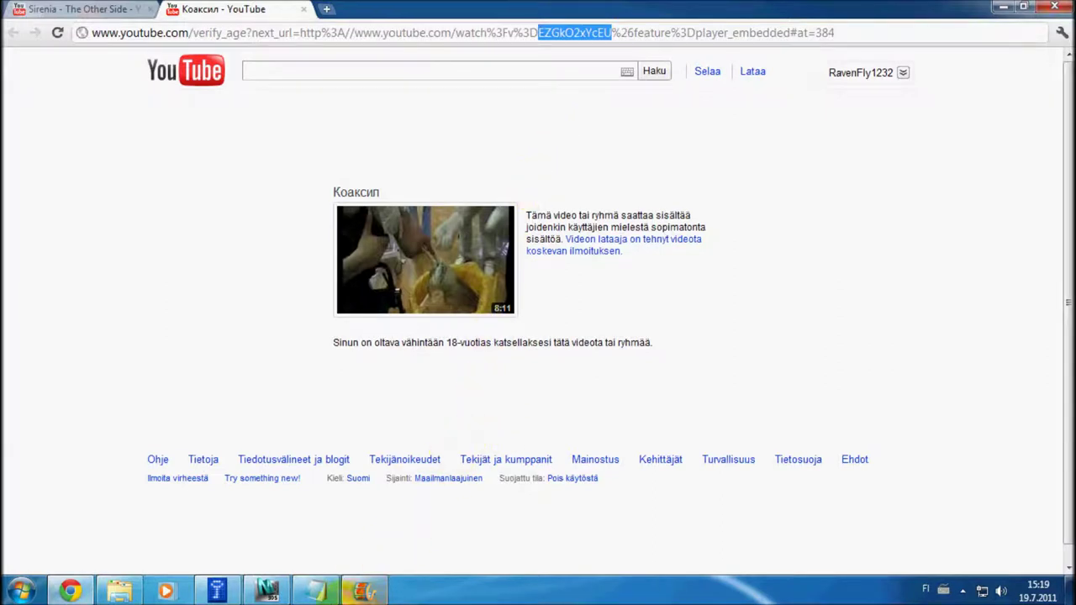
Step: Replace the old ID njPWBTIv9qw in the Notepad embed src with EZGkO2xYcEU
{"action": "left_click", "coordinate": [316, 589]}
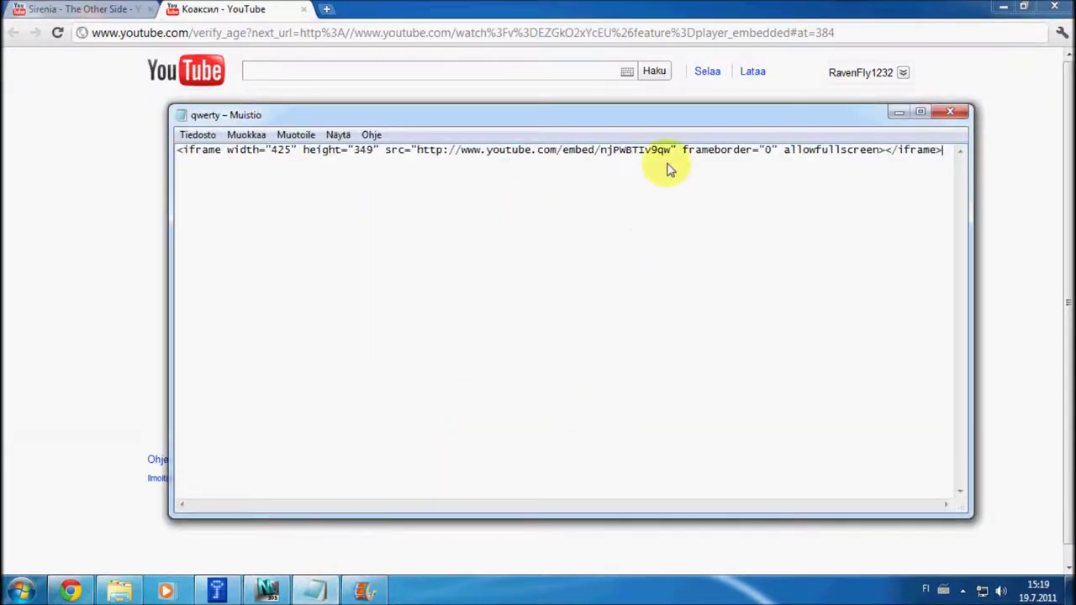
{"action": "left_click_drag", "start_coordinate": [672, 152], "coordinate": [597, 152]}
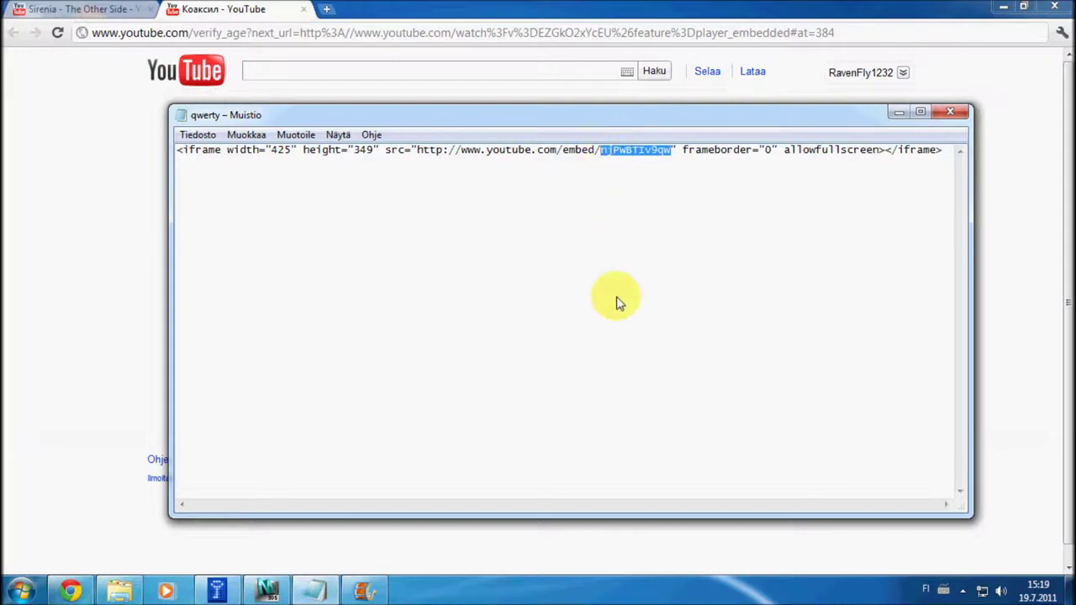
{"action": "key", "text": "ctrl+v"}
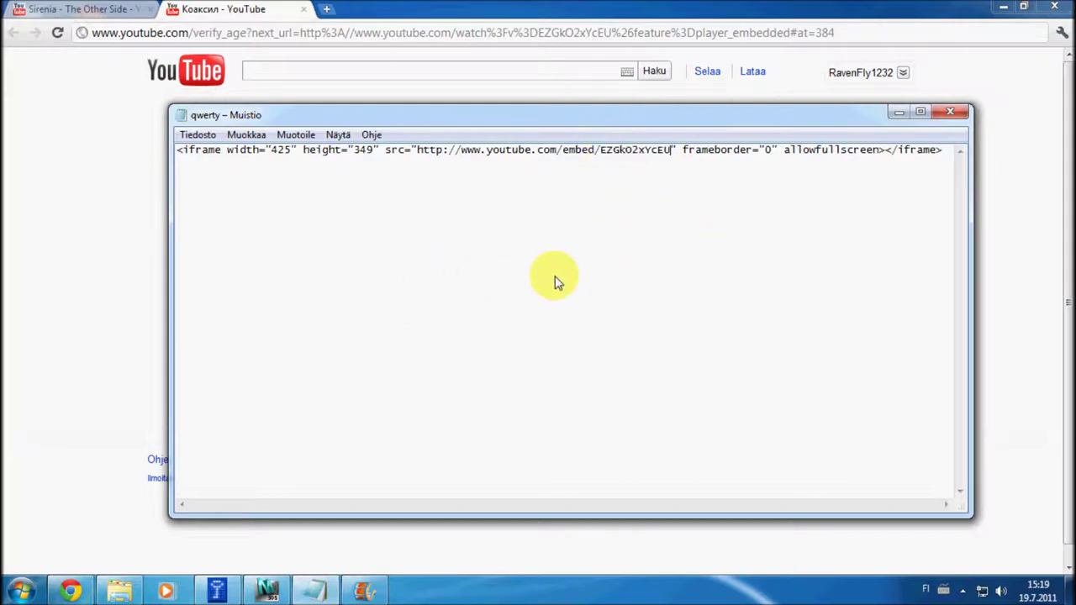
{"action": "left_click", "coordinate": [197, 134]}
Step: Save the code on drive E: as qwerty.html with the Kaikki tiedostot file type
{"action": "left_click", "coordinate": [226, 210]}
{"action": "type", "text": "qwer"}
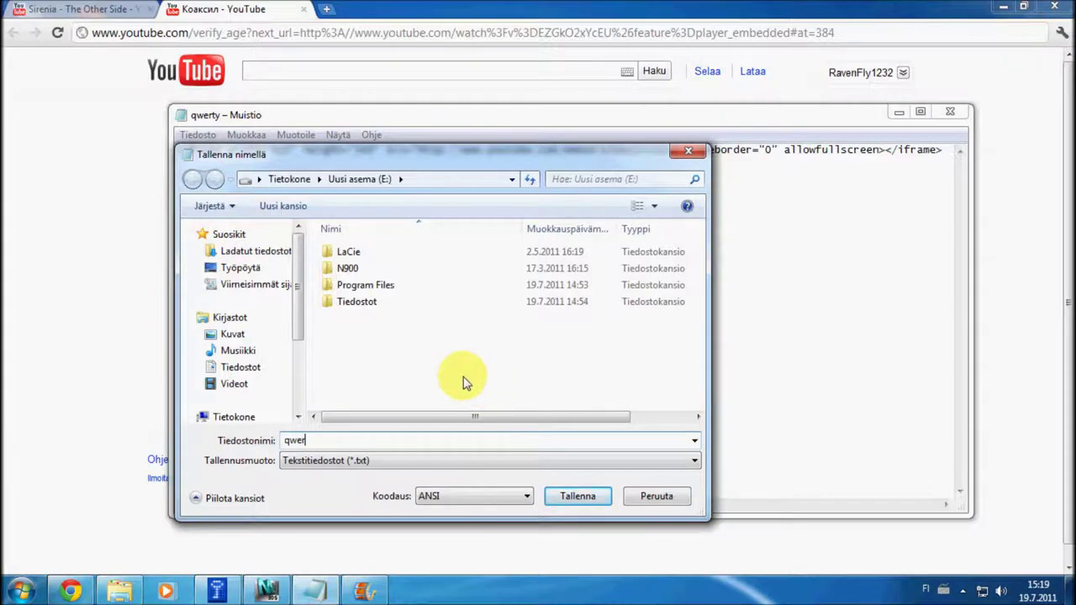
{"action": "type", "text": "ty.html"}
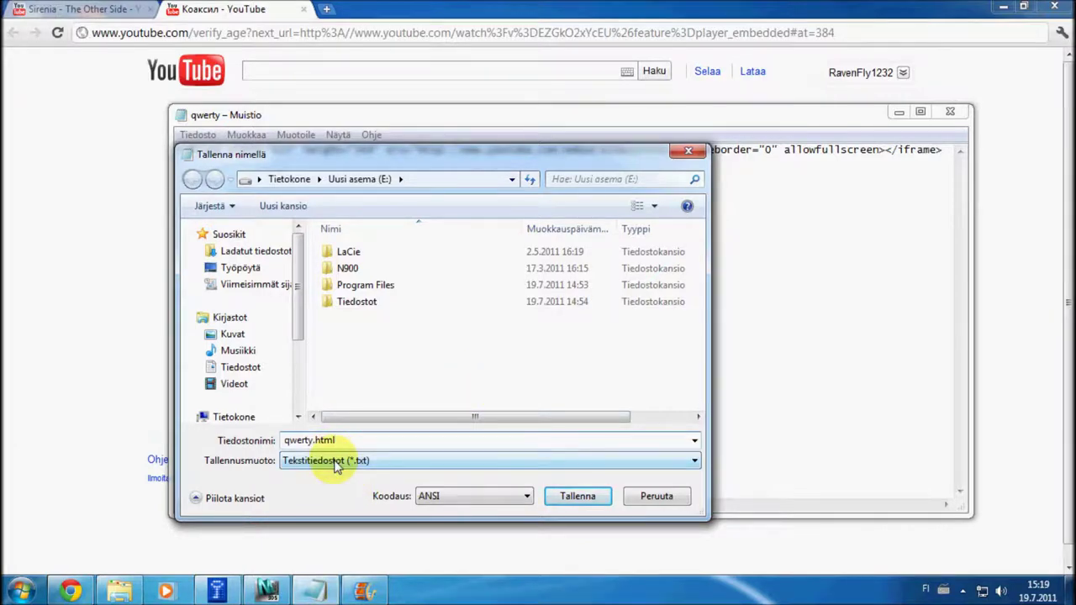
{"action": "left_click", "coordinate": [334, 467]}
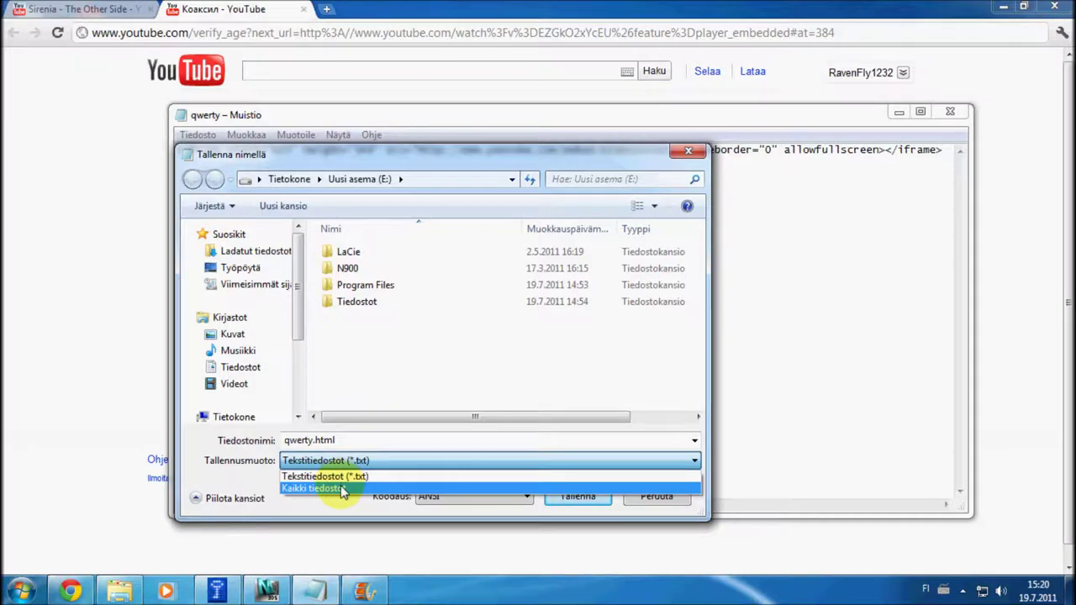
{"action": "left_click", "coordinate": [340, 488]}
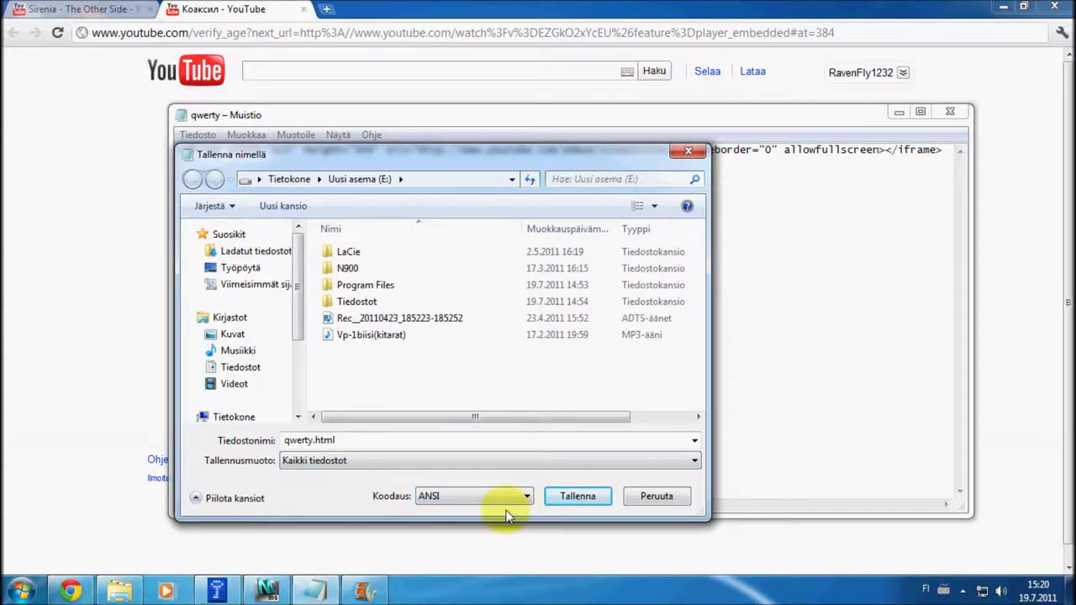
{"action": "left_click", "coordinate": [579, 498]}
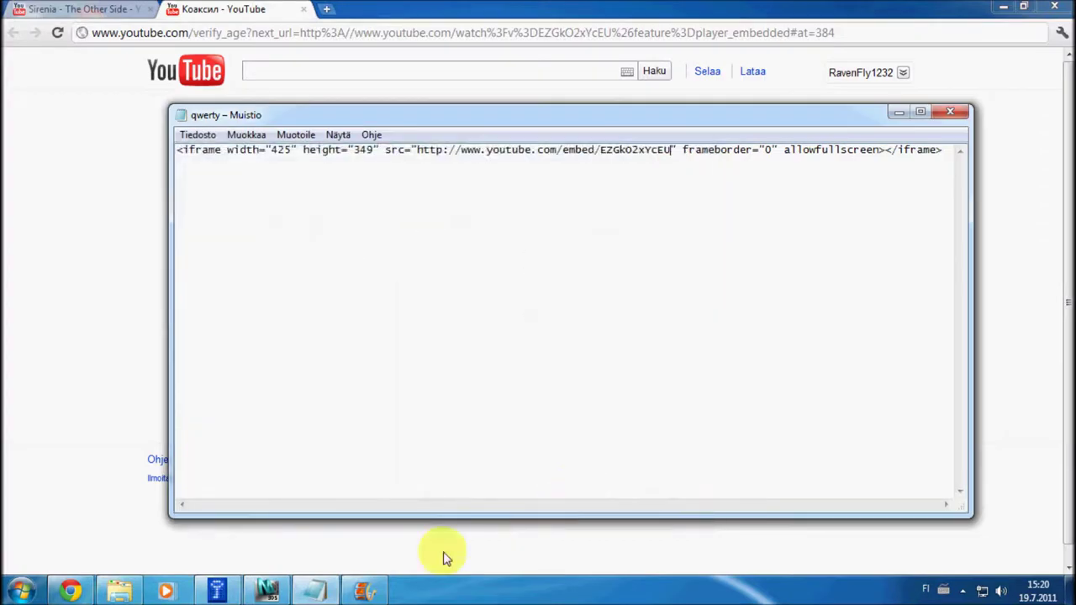
{"action": "mouse_move", "coordinate": [118, 504]}
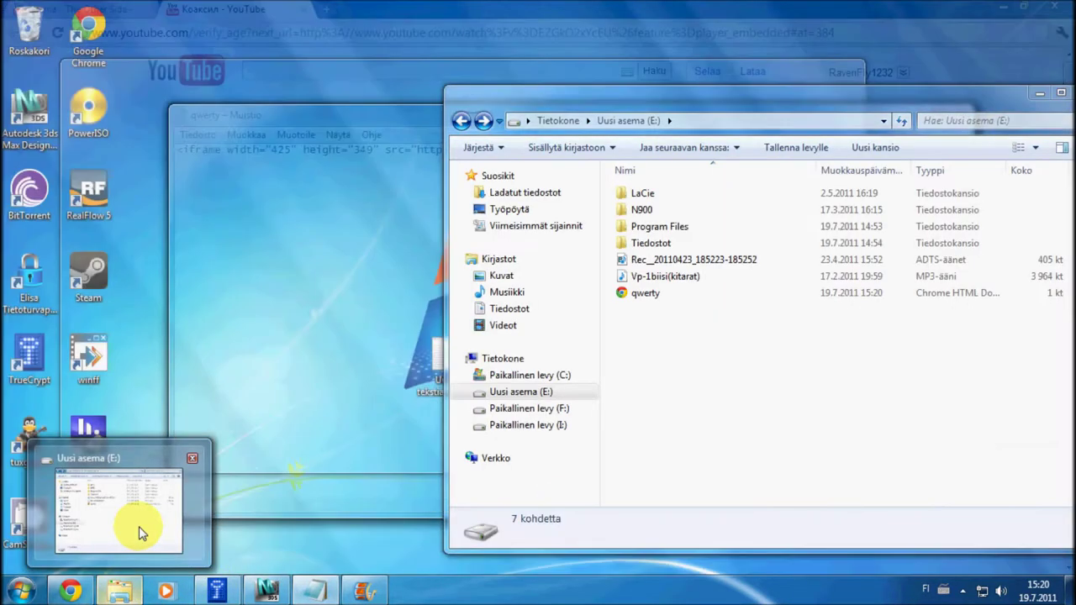
Step: Open qwerty.html from Uusi asema (E:) in Windows Explorer
{"action": "left_click", "coordinate": [140, 532]}
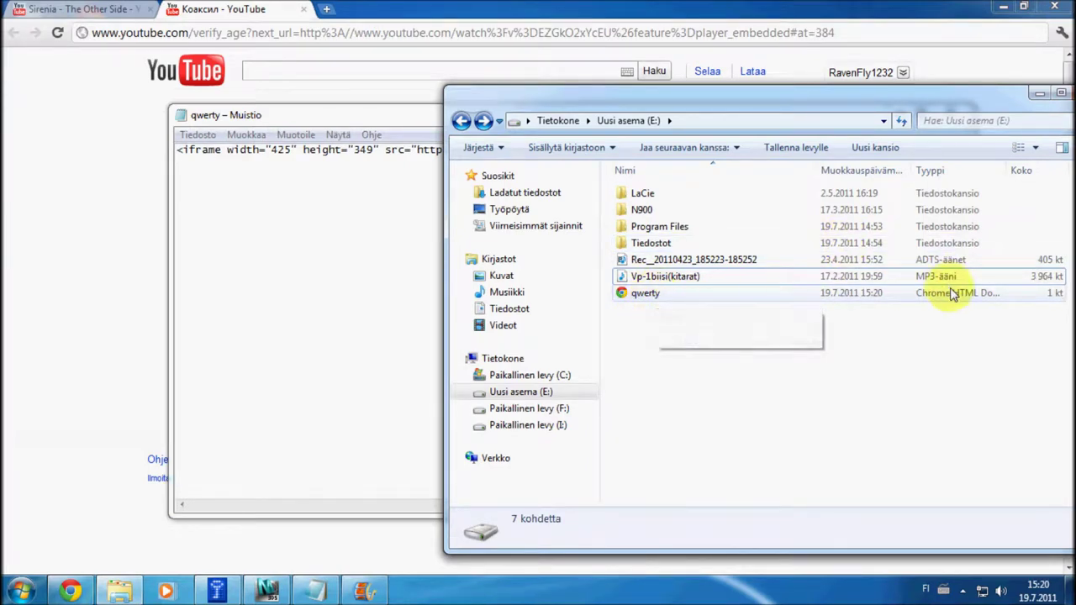
{"action": "double_click", "coordinate": [677, 297]}
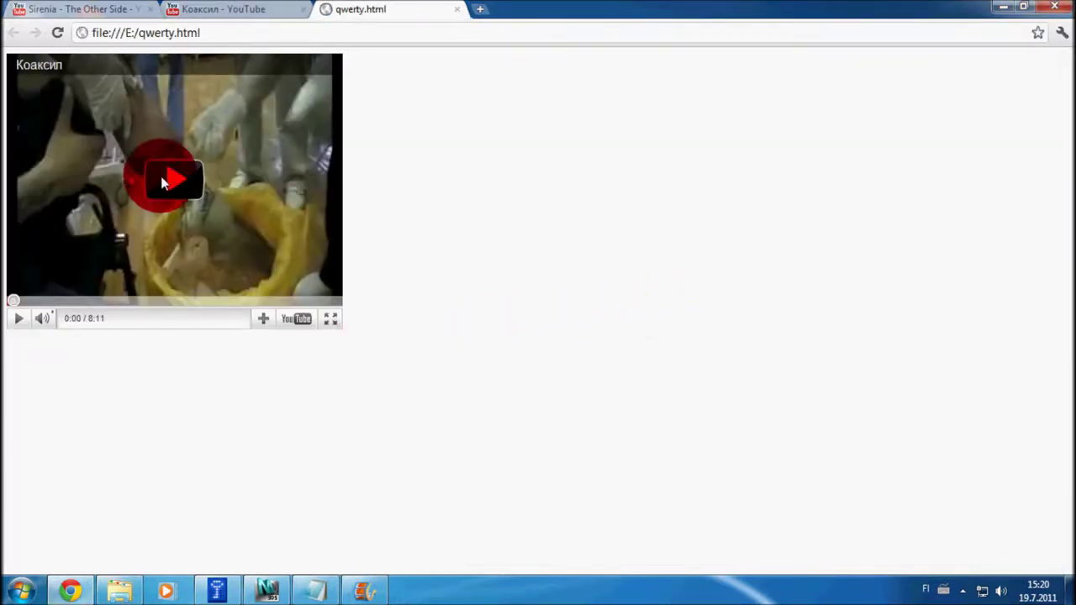
Step: Play and pause the embedded Коаксил video in qwerty.html, then return to the Sirenia tab
{"action": "left_click", "coordinate": [167, 180]}
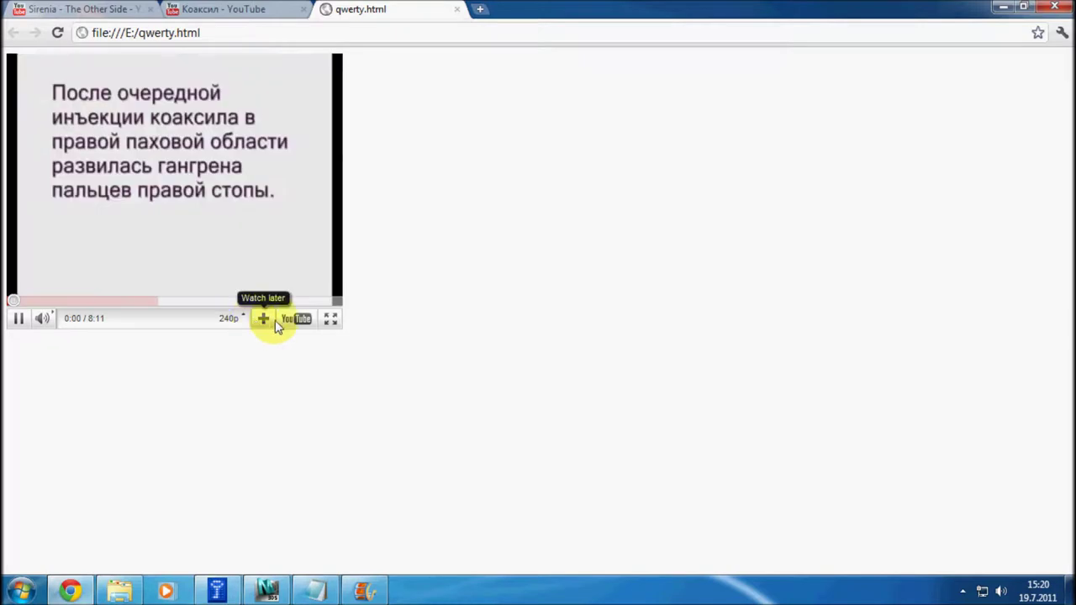
{"action": "left_click", "coordinate": [200, 223]}
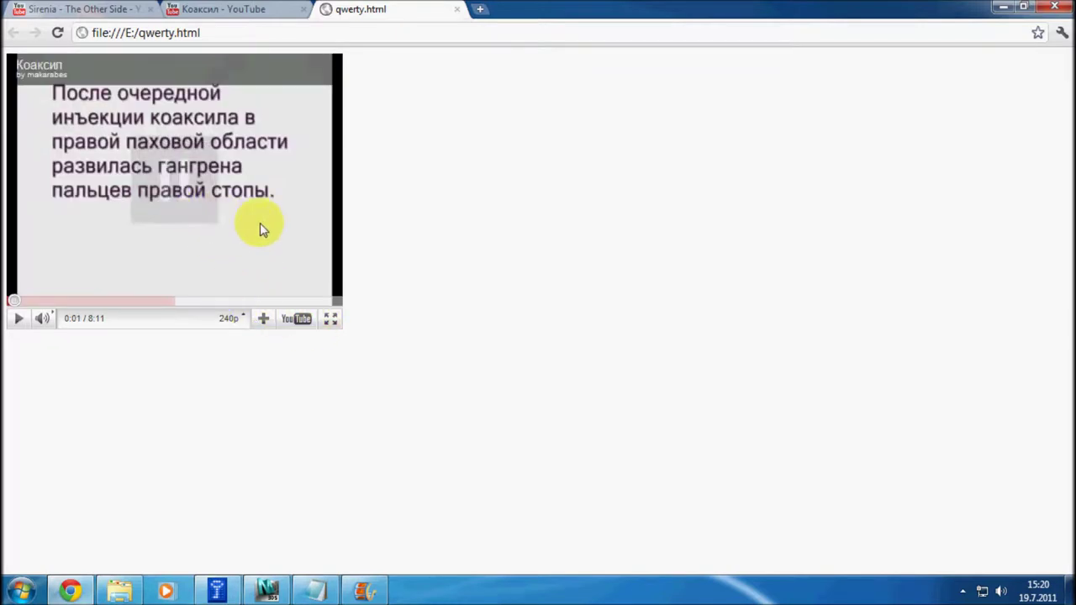
{"action": "left_click", "coordinate": [202, 8]}
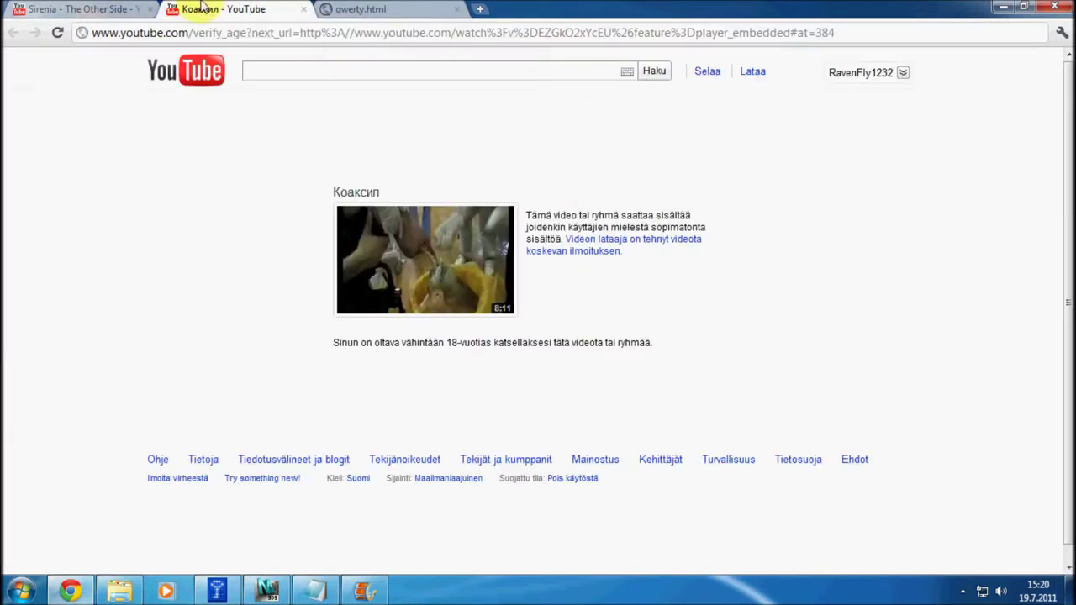
{"action": "left_click", "coordinate": [387, 10]}
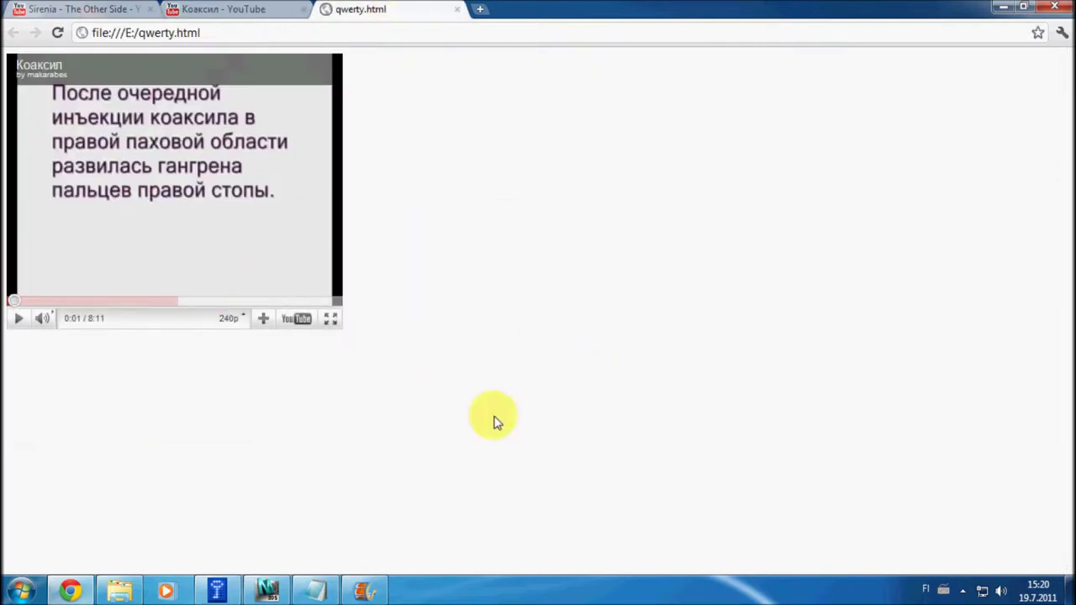
{"action": "left_click", "coordinate": [76, 9]}
Step: Pick the 960 × 750 player size for the Sirenia embed code
{"action": "scroll", "coordinate": [185, 425], "scroll_direction": "down", "scroll_amount": 1}
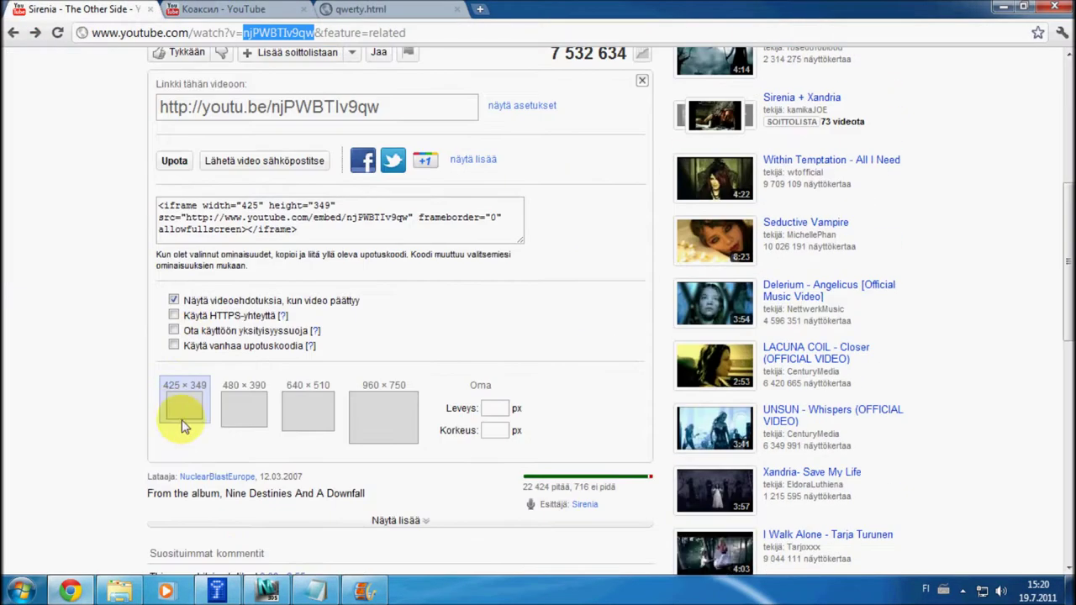
{"action": "left_click", "coordinate": [361, 423]}
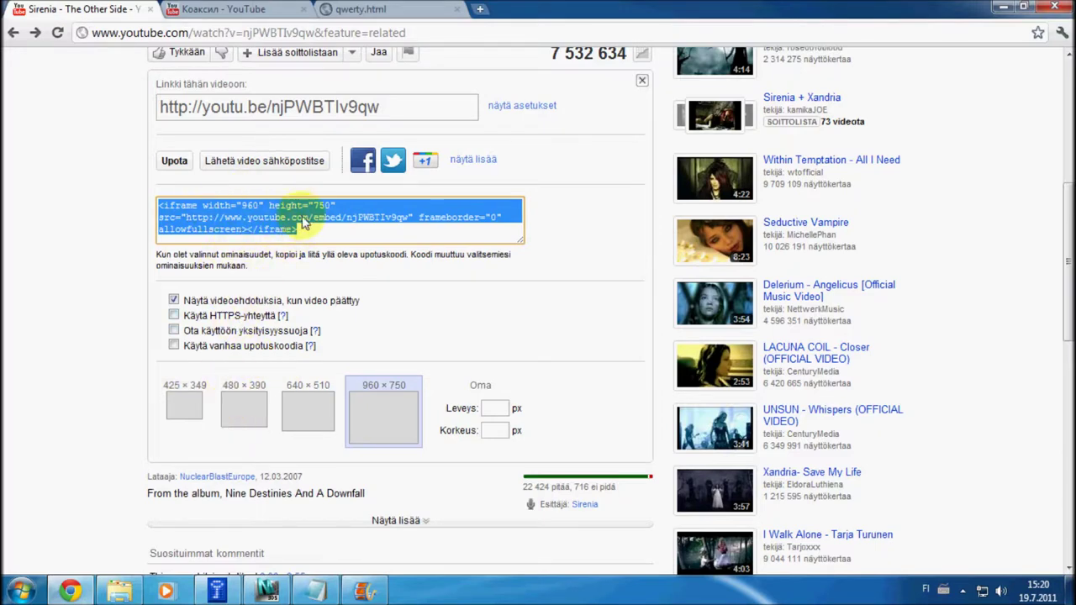
Step: Change the iframe width 425 to 500 and height 349 to 600, save, and return to the drive E: folder
{"action": "left_click", "coordinate": [315, 591]}
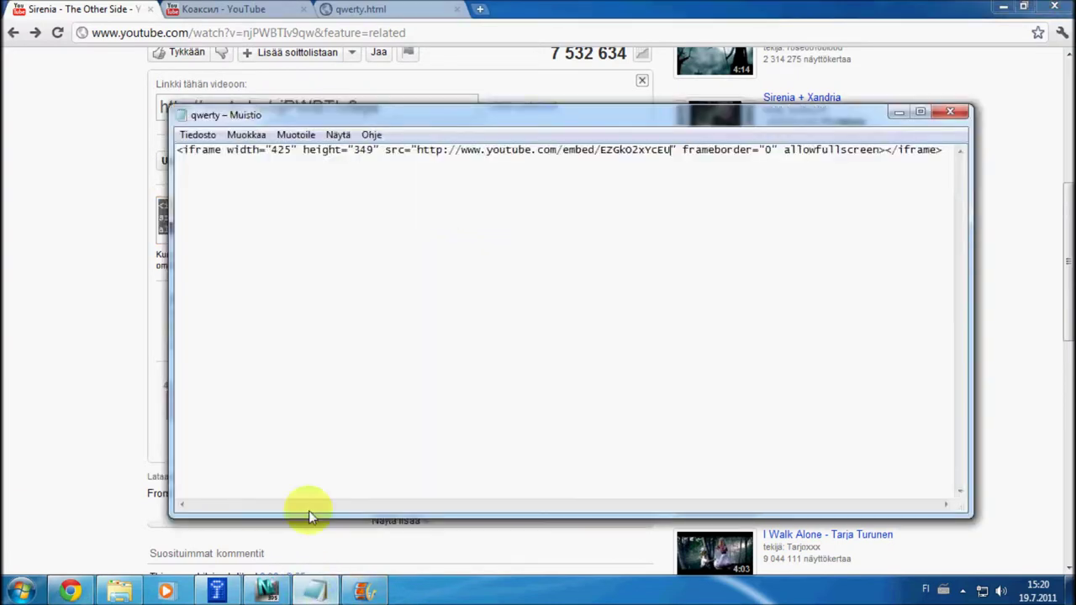
{"action": "left_click_drag", "start_coordinate": [271, 151], "coordinate": [292, 156]}
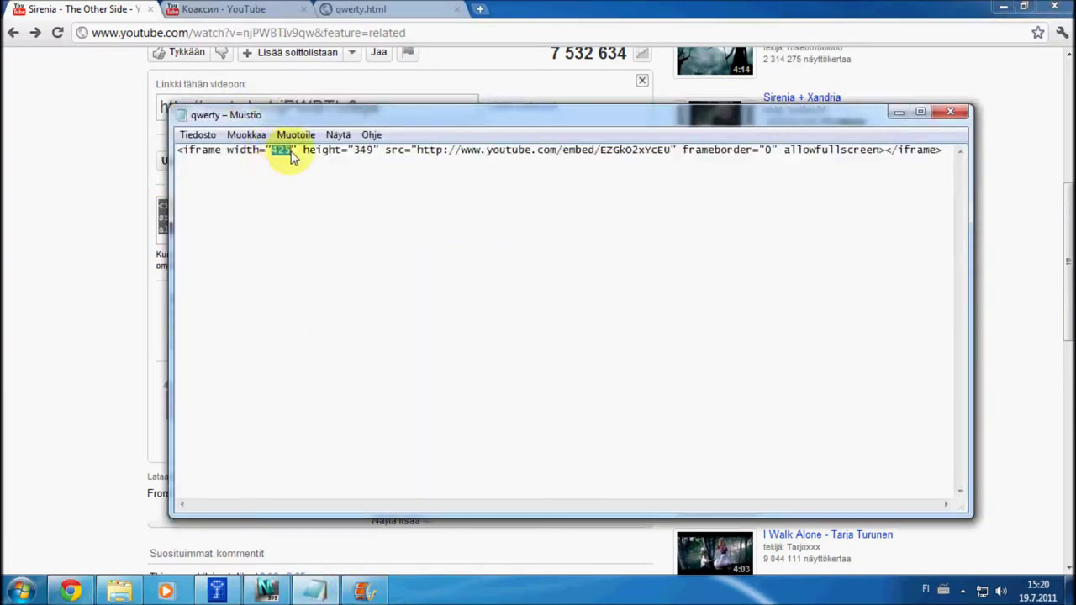
{"action": "type", "text": "500"}
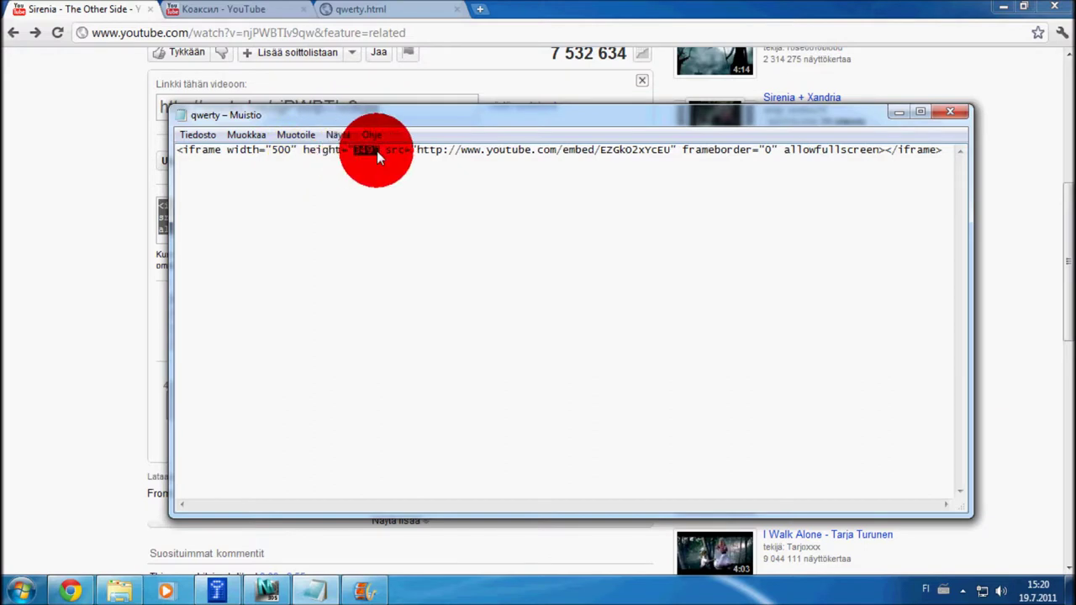
{"action": "type", "text": "600"}
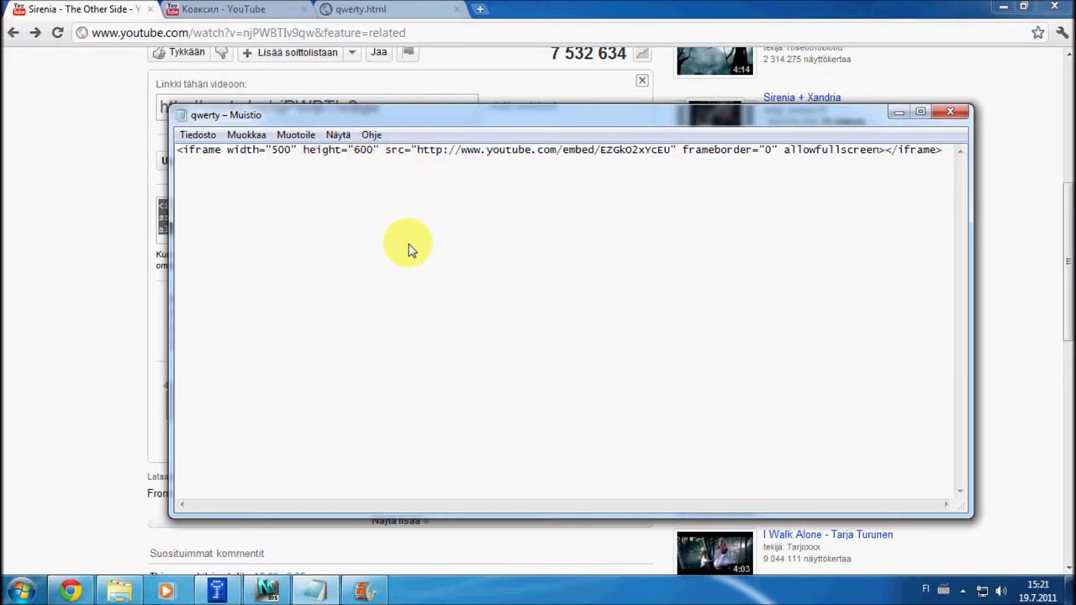
{"action": "left_click", "coordinate": [119, 591]}
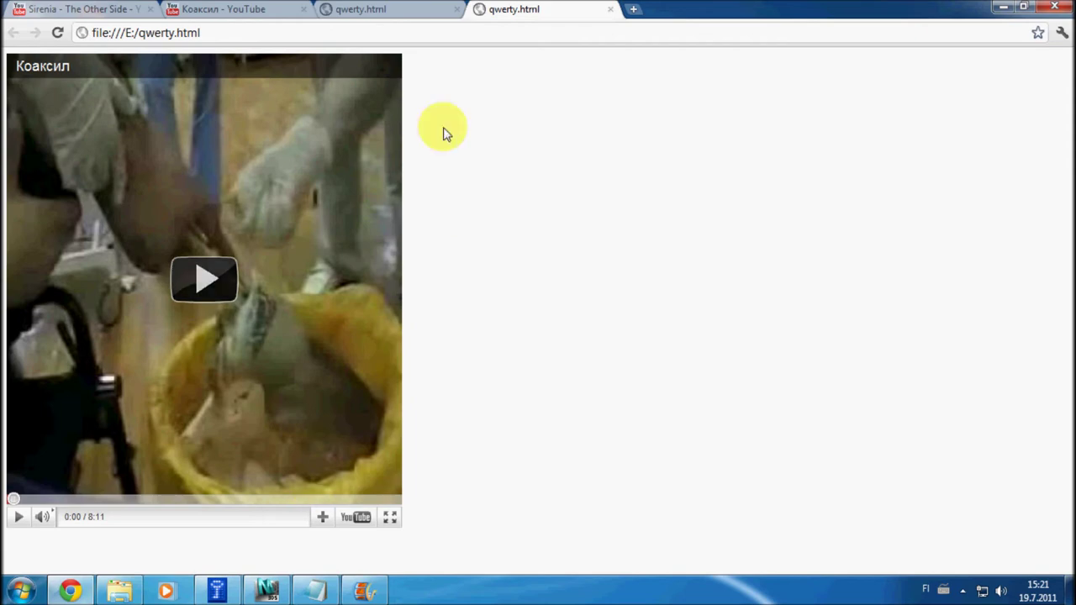
Step: Close the second qwerty.html tab with the taller Коаксил player, then switch windows from the taskbar
{"action": "left_click", "coordinate": [611, 9]}
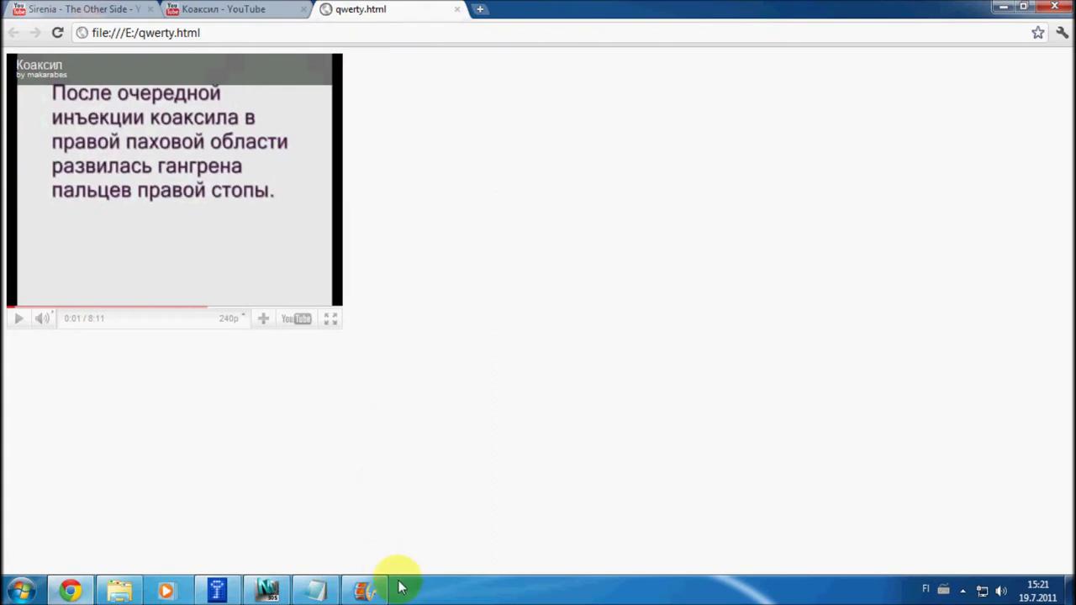
{"action": "left_click", "coordinate": [585, 599]}
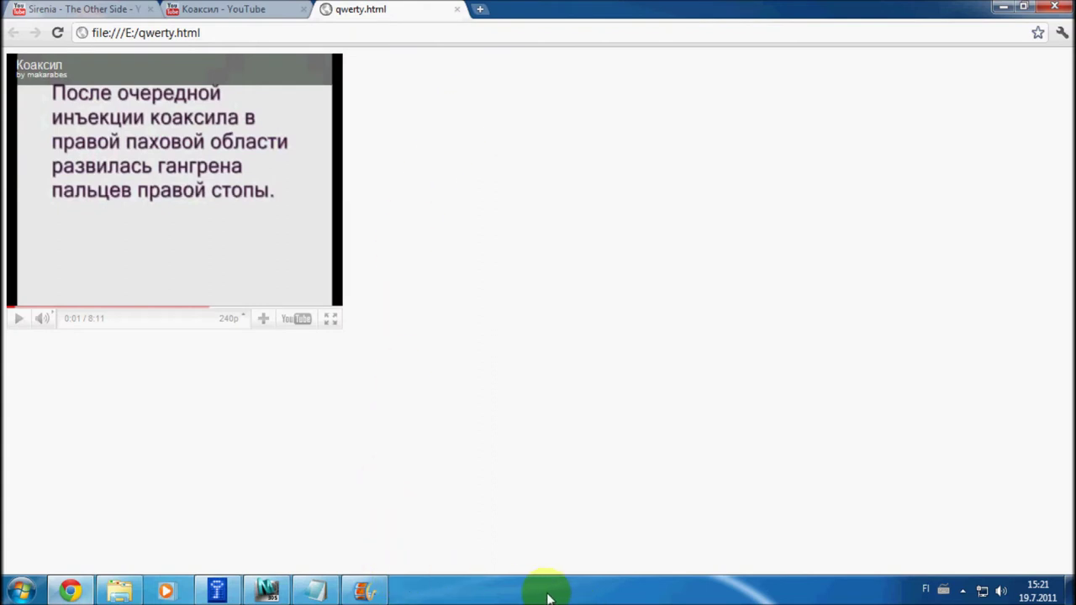
{"action": "left_click", "coordinate": [660, 597]}
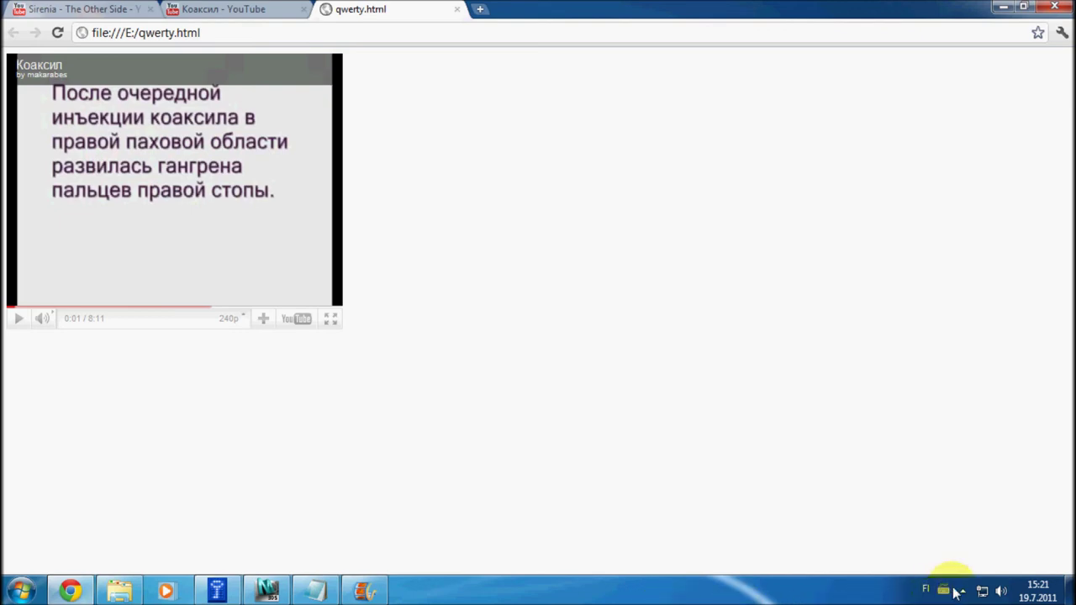